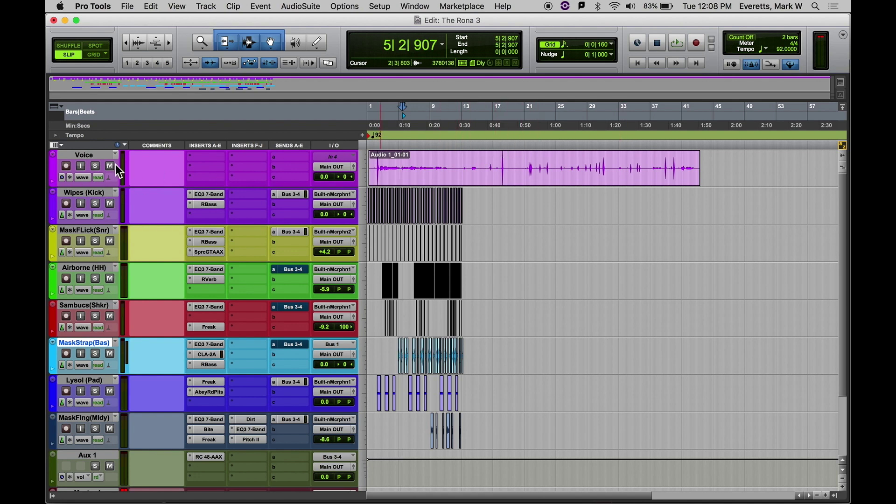
Solo the Voice track and audition the recorded sounds near bars 4, 18 and 30.
{"action": "left_click", "coordinate": [95, 167]}
{"action": "left_click", "coordinate": [393, 139]}
{"action": "key", "text": "space"}
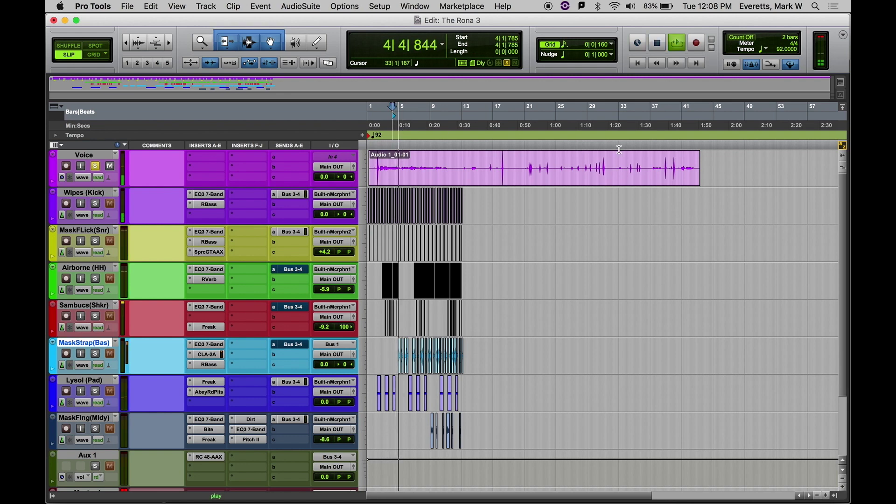
{"action": "key", "text": "space"}
{"action": "left_click", "coordinate": [501, 142]}
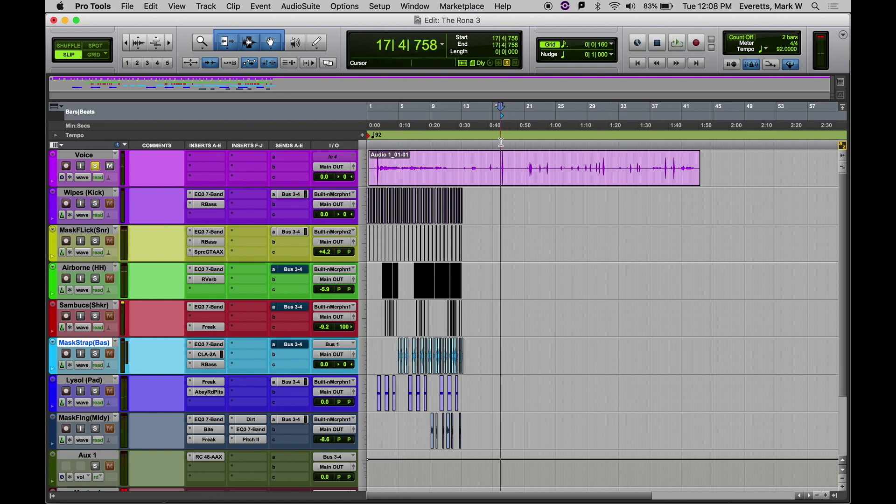
{"action": "left_click", "coordinate": [502, 142]}
{"action": "key", "text": "space"}
{"action": "key", "text": "space"}
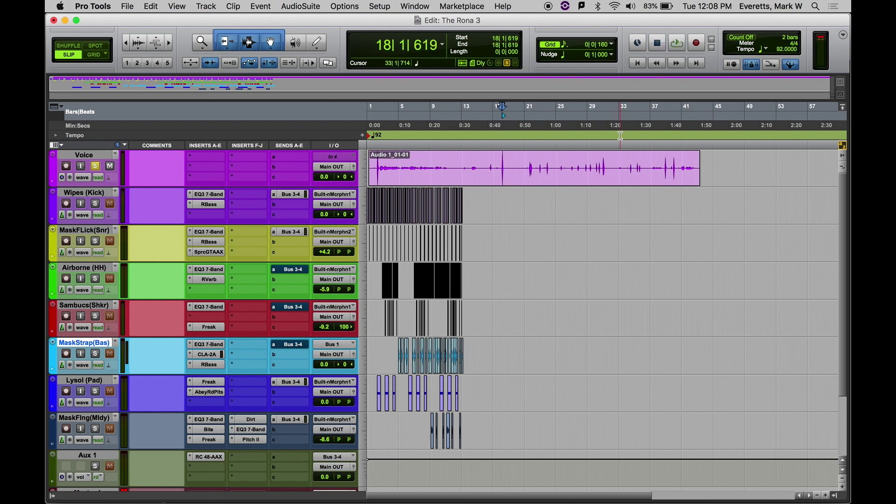
{"action": "left_click", "coordinate": [603, 143]}
{"action": "key", "text": "space"}
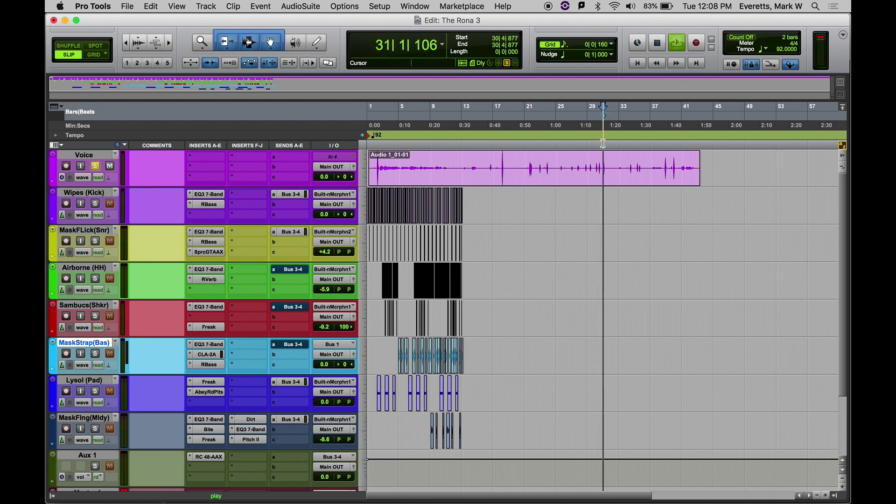
{"action": "key", "text": "space"}
Examine the Voice recording's waveform around bar 30 at closer and wider timeline magnifications.
{"action": "key", "text": "super+bracketright"}
{"action": "key", "text": "super+bracketright"}
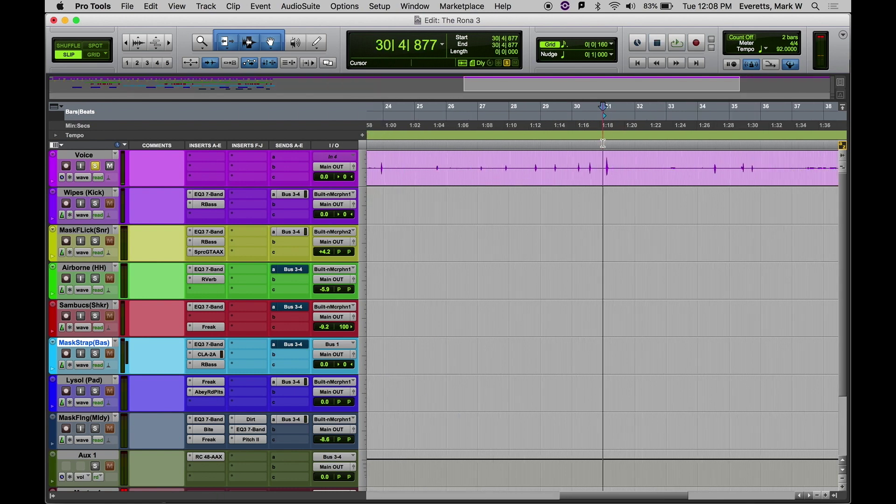
{"action": "scroll", "coordinate": [576, 189], "scroll_direction": "right", "scroll_amount": 5}
{"action": "scroll", "coordinate": [577, 189], "scroll_direction": "left", "scroll_amount": 10}
{"action": "scroll", "coordinate": [577, 189], "scroll_direction": "left", "scroll_amount": 4}
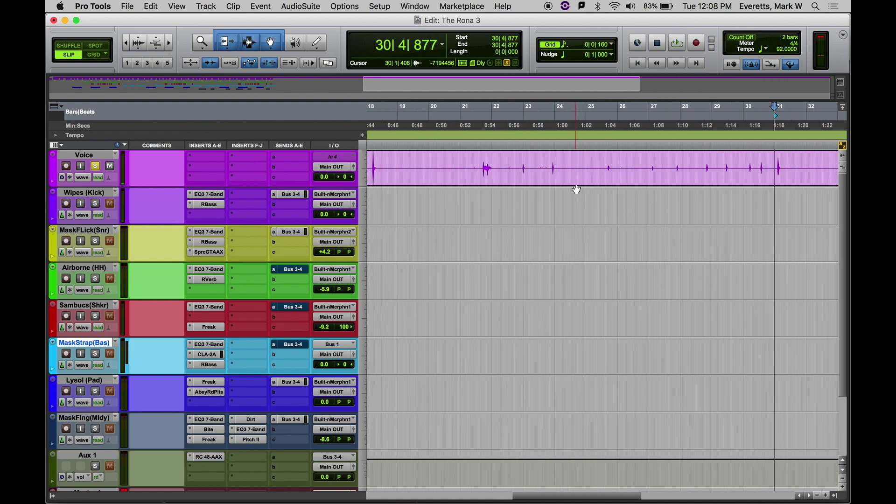
{"action": "key", "text": "super+bracketleft"}
{"action": "key", "text": "super+bracketleft"}
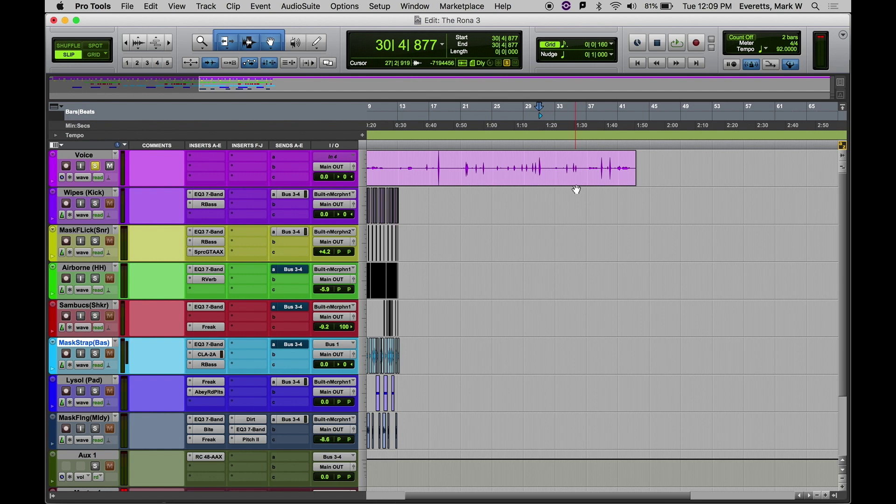
{"action": "key", "text": "super+bracketright"}
{"action": "key", "text": "super+bracketright"}
{"action": "key", "text": "super+bracketright"}
{"action": "key", "text": "super+bracketright"}
{"action": "key", "text": "super+bracketright"}
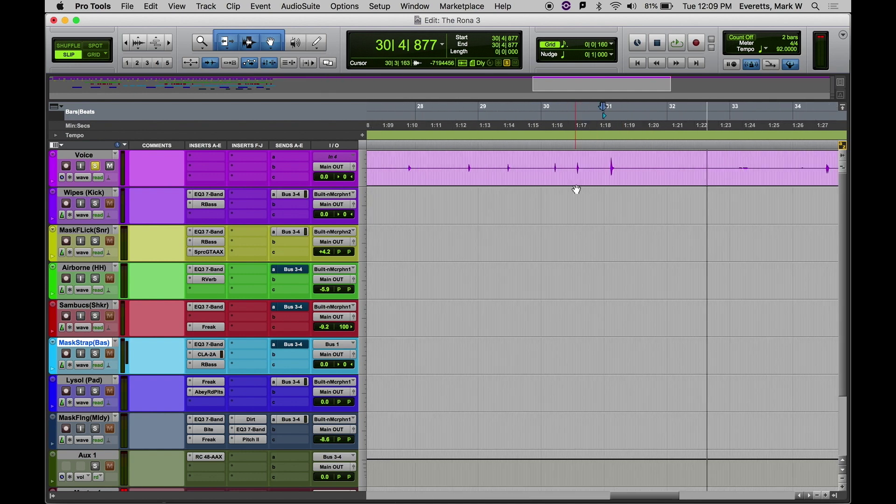
{"action": "key", "text": "super+bracketleft"}
{"action": "key", "text": "super+bracketleft"}
{"action": "key", "text": "super+bracketleft"}
{"action": "key", "text": "super+bracketleft"}
{"action": "key", "text": "super+bracketleft"}
{"action": "key", "text": "super+bracketleft"}
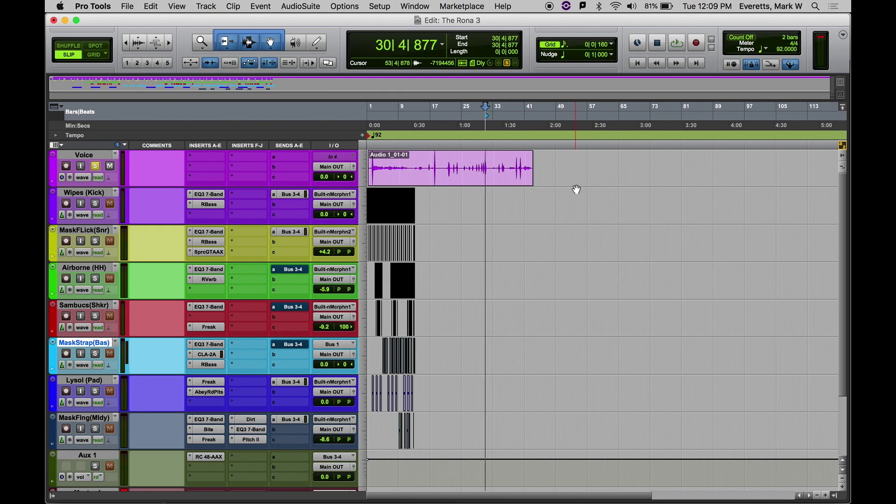
Isolate the loud hit near bar 18 on the Voice track by splitting the clip at 18|1|899 and 18|2|278.
{"action": "key", "text": "super+bracketright"}
{"action": "key", "text": "super+bracketright"}
{"action": "key", "text": "super+bracketright"}
{"action": "key", "text": "super+bracketright"}
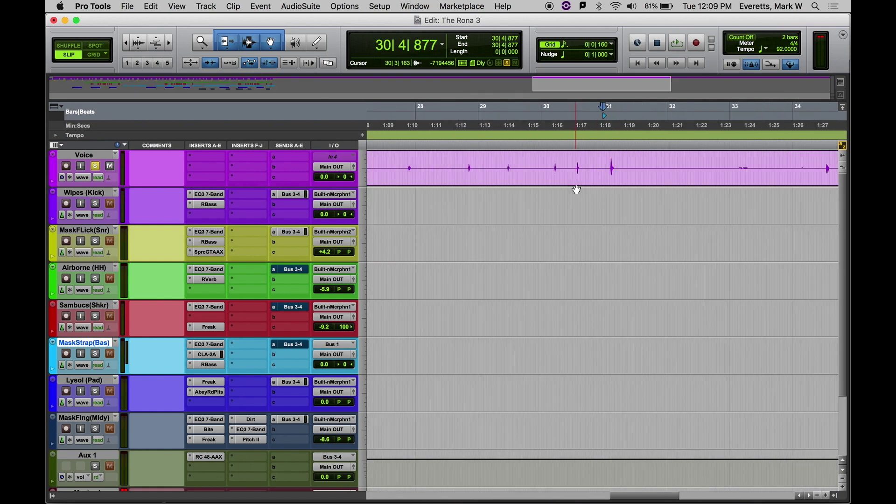
{"action": "scroll", "coordinate": [576, 189], "scroll_direction": "right", "scroll_amount": 10}
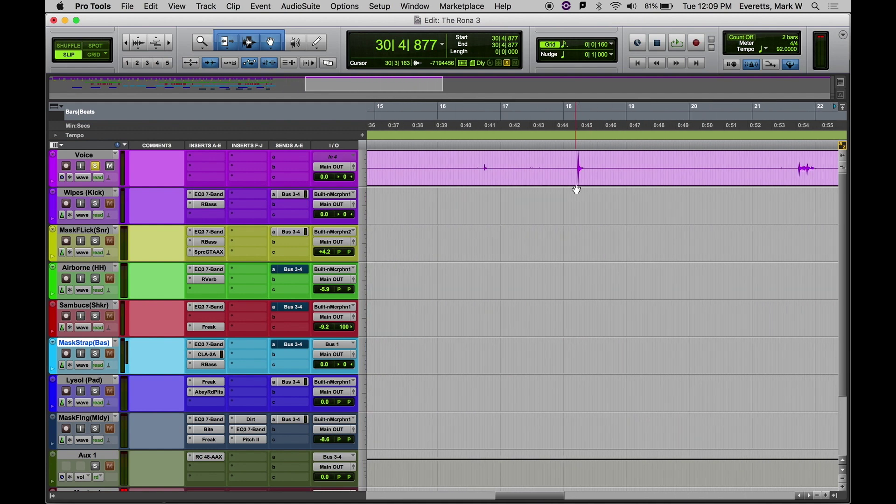
{"action": "left_click", "coordinate": [468, 160]}
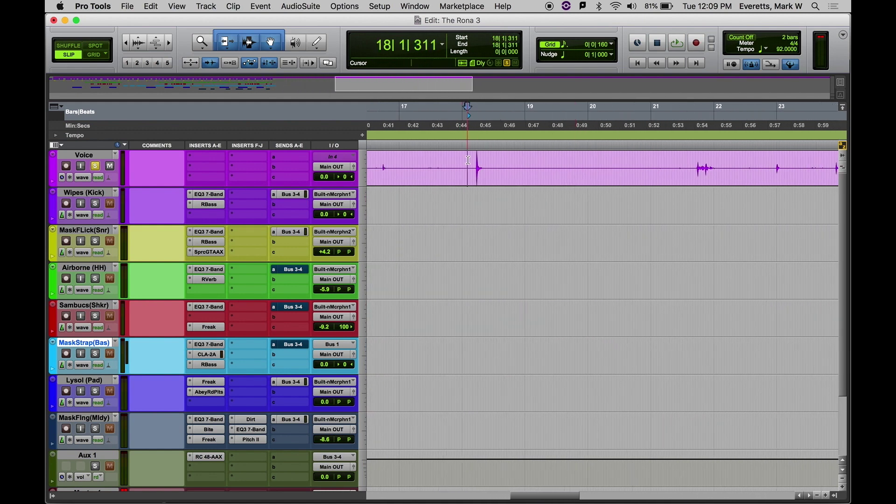
{"action": "key", "text": "super+bracketright"}
{"action": "key", "text": "super+bracketright"}
{"action": "left_click", "coordinate": [446, 161]}
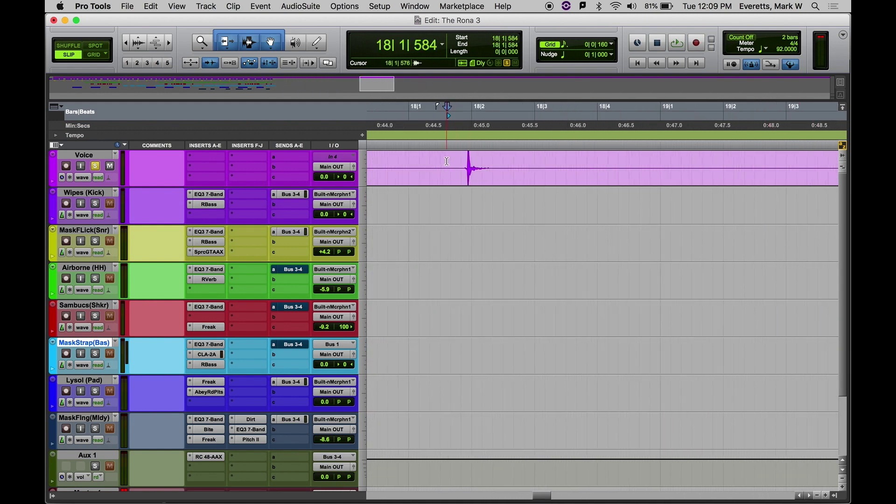
{"action": "key", "text": "super+bracketright"}
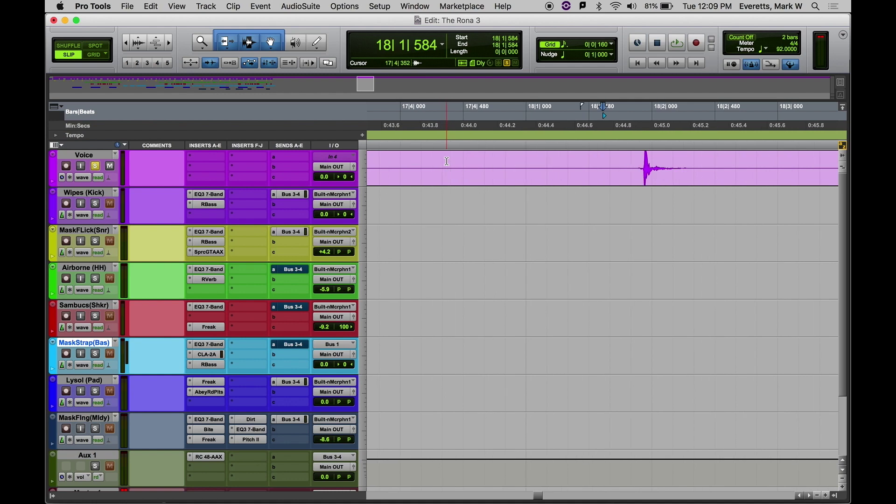
{"action": "left_click", "coordinate": [583, 161]}
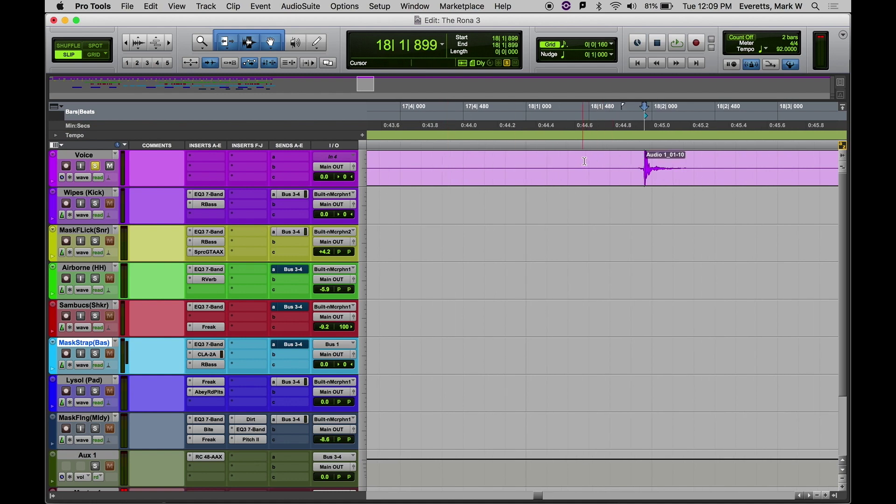
{"action": "left_click", "coordinate": [689, 162]}
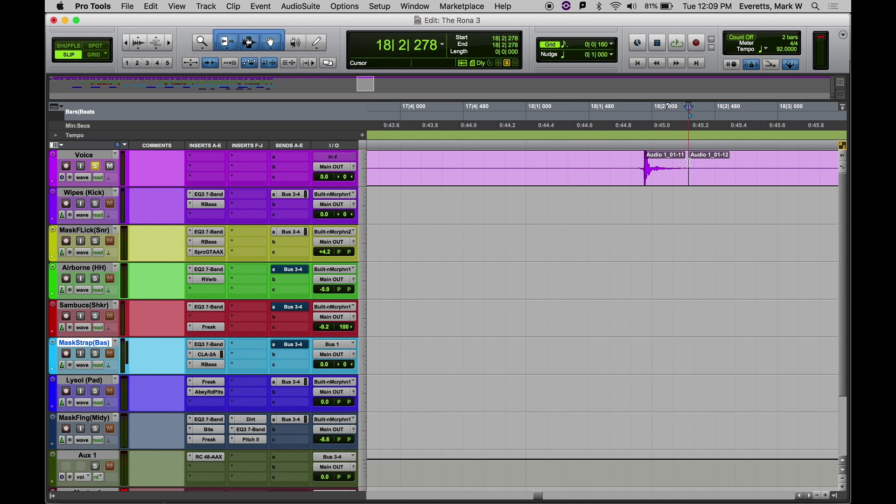
Move the isolated hit from the Voice track straight down to the Wipes (Kick) track and play it back with the Voice solo off.
{"action": "left_click_drag", "start_coordinate": [672, 177], "coordinate": [672, 207]}
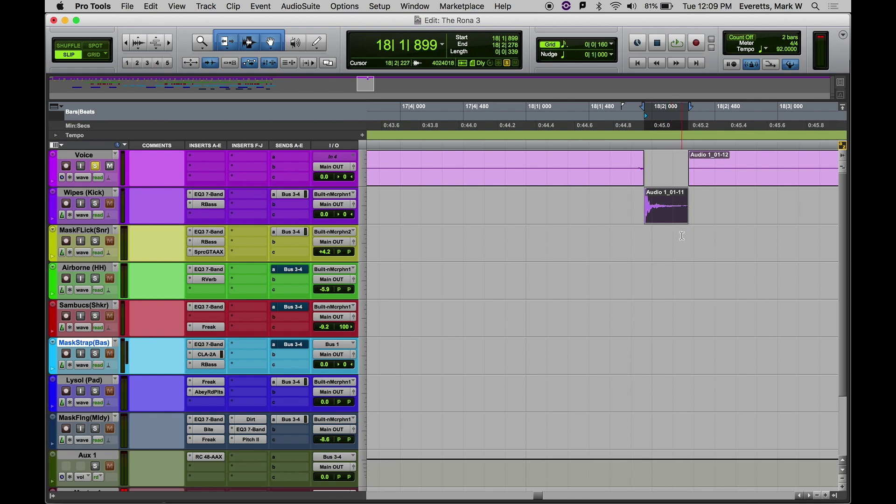
{"action": "left_click", "coordinate": [629, 229]}
{"action": "key", "text": "space"}
{"action": "key", "text": "space"}
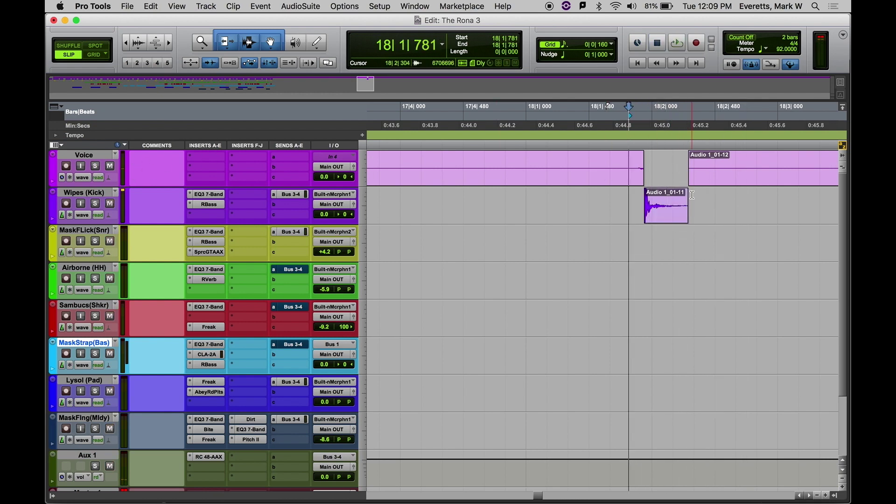
Rename the moved clip on the Wipes (Kick) track as Tub (Kick) and play it back.
{"action": "double_click", "coordinate": [658, 218]}
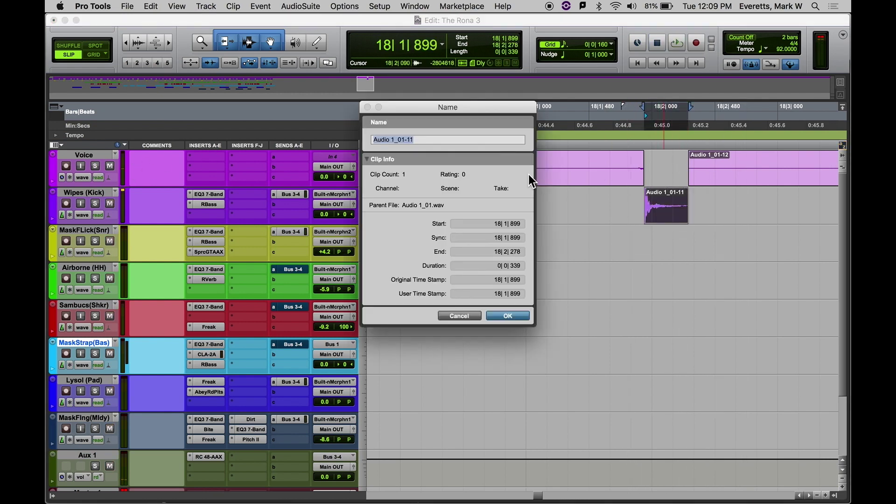
{"action": "type", "text": "Tub (Ki"}
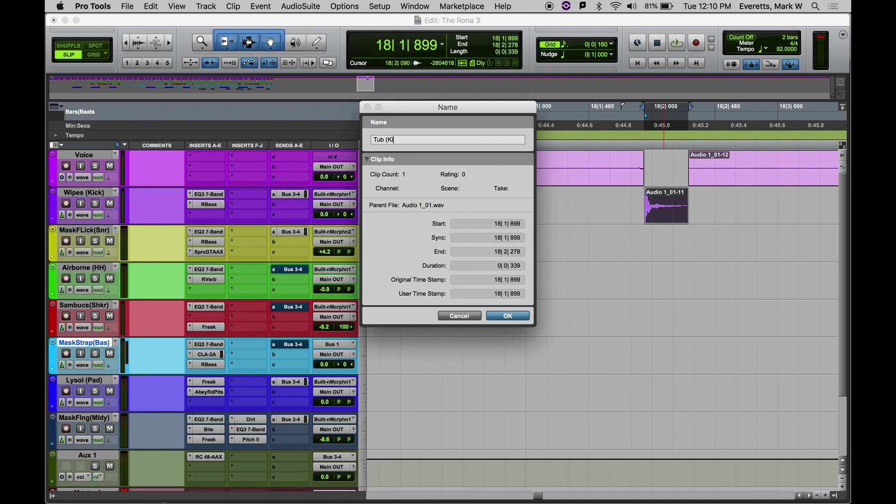
{"action": "type", "text": "ck)"}
{"action": "key", "text": "Return"}
{"action": "left_click", "coordinate": [638, 216]}
{"action": "key", "text": "space"}
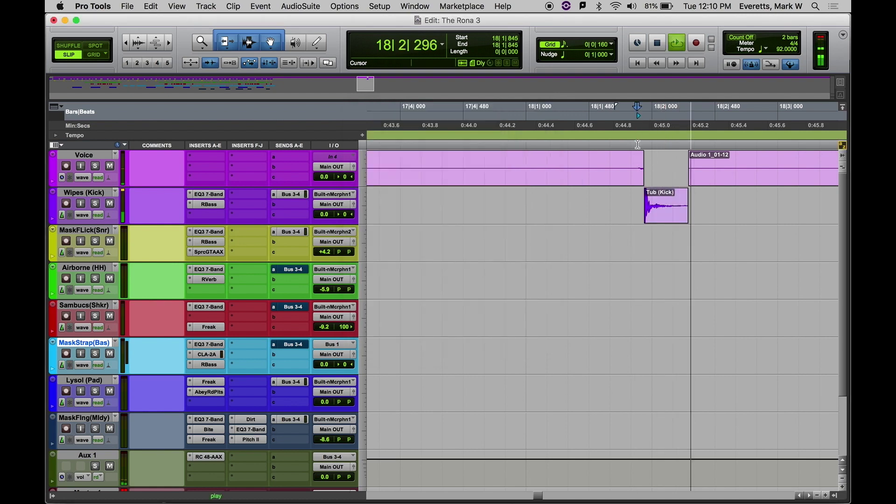
{"action": "key", "text": "space"}
Time-stretch the Tub (Kick) clip with the TCE Trim tool so that it ends at 18|2|902.
{"action": "left_click", "coordinate": [663, 210]}
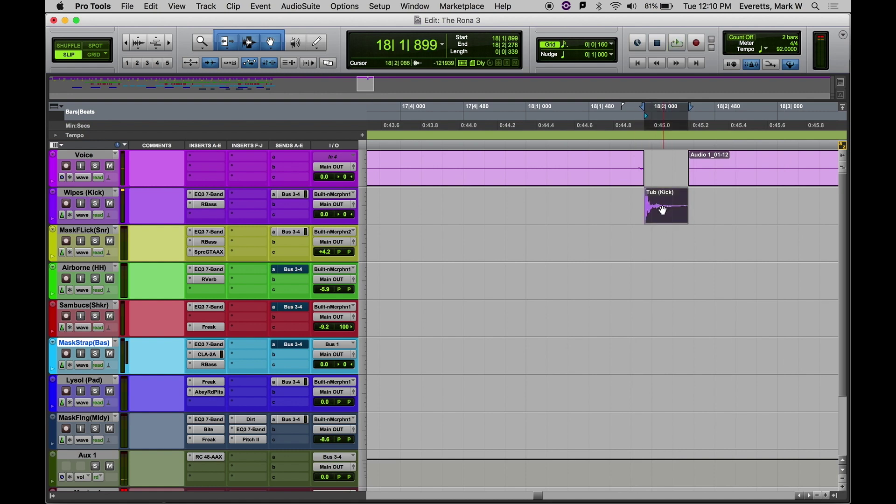
{"action": "left_click_drag", "start_coordinate": [230, 45], "coordinate": [247, 64]}
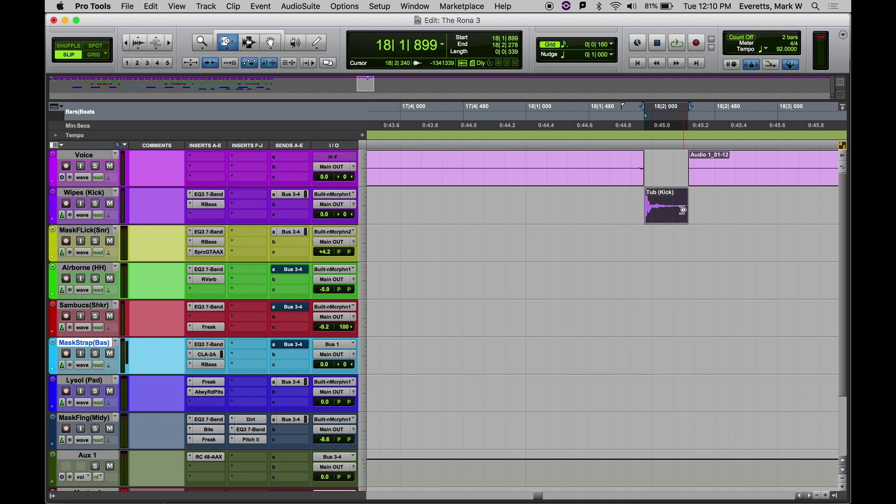
{"action": "left_click_drag", "start_coordinate": [683, 209], "coordinate": [773, 219]}
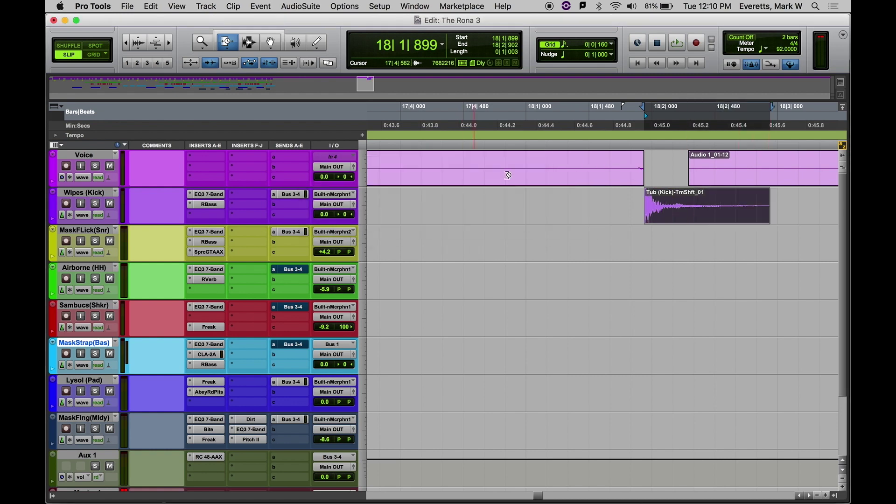
{"action": "left_click", "coordinate": [636, 142]}
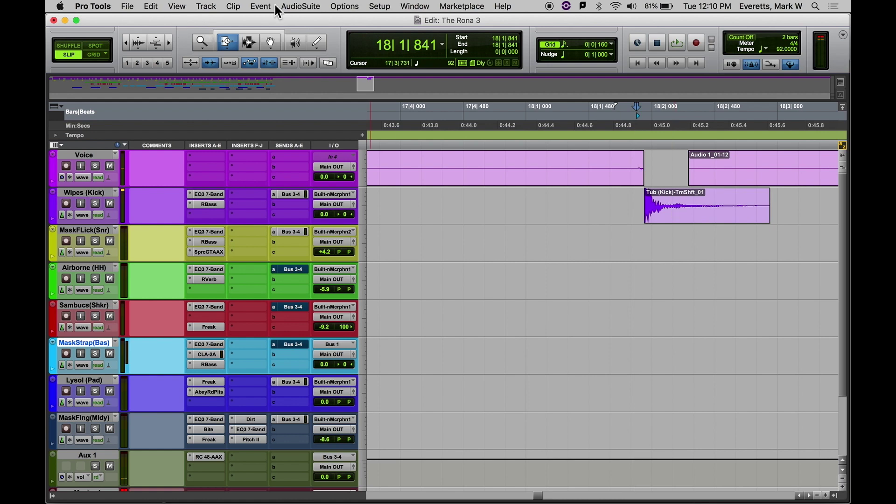
Open the Pitch II AudioSuite plug-in and start previewing the stretched Tub (Kick) clip.
{"action": "left_click", "coordinate": [303, 6]}
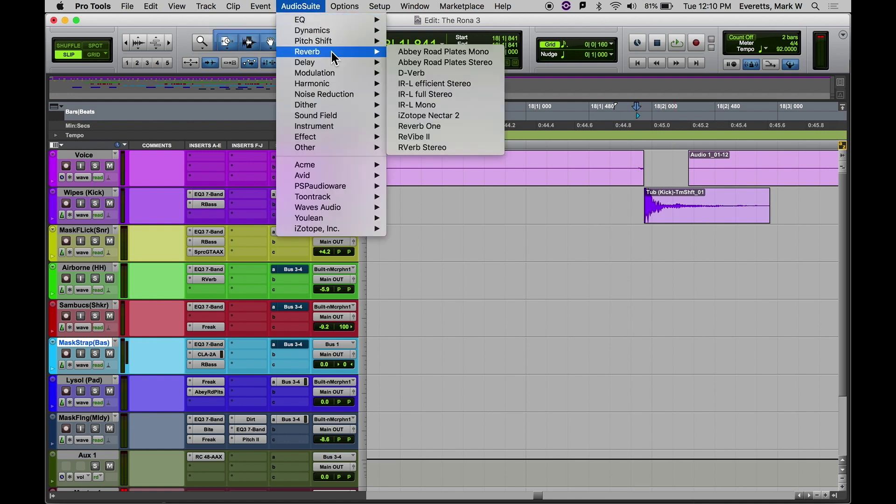
{"action": "mouse_move", "coordinate": [334, 41]}
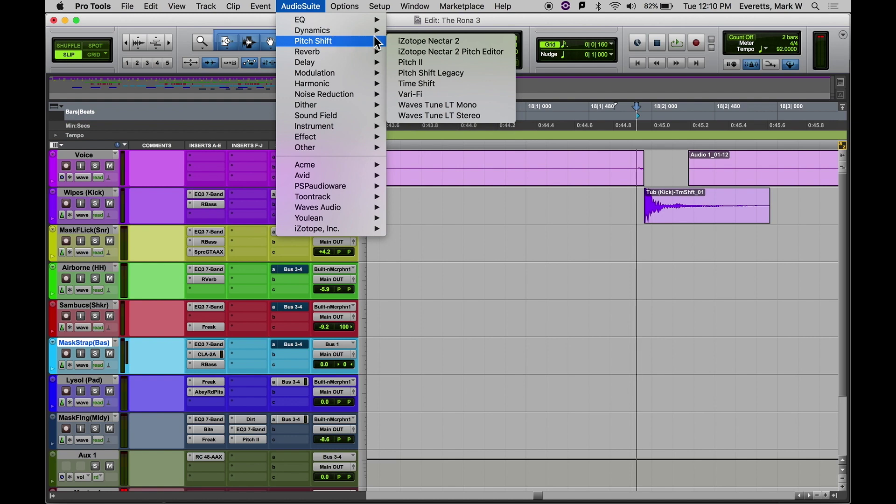
{"action": "left_click", "coordinate": [424, 62]}
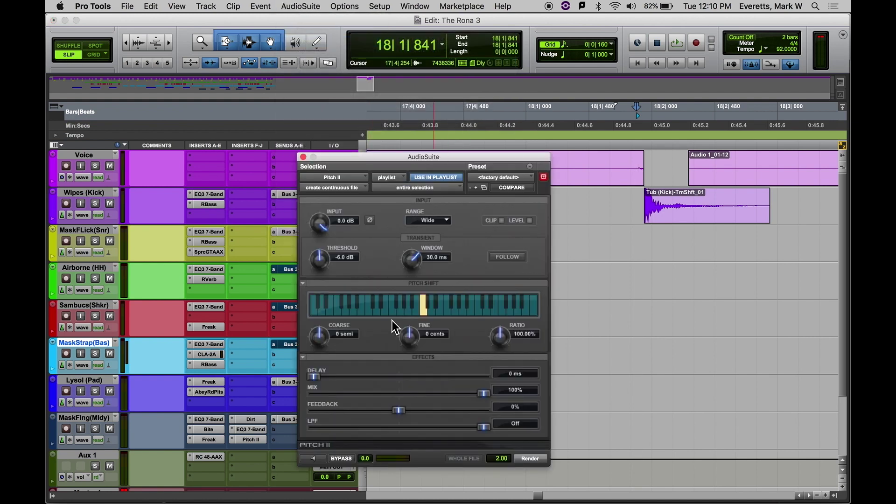
{"action": "left_click", "coordinate": [312, 458]}
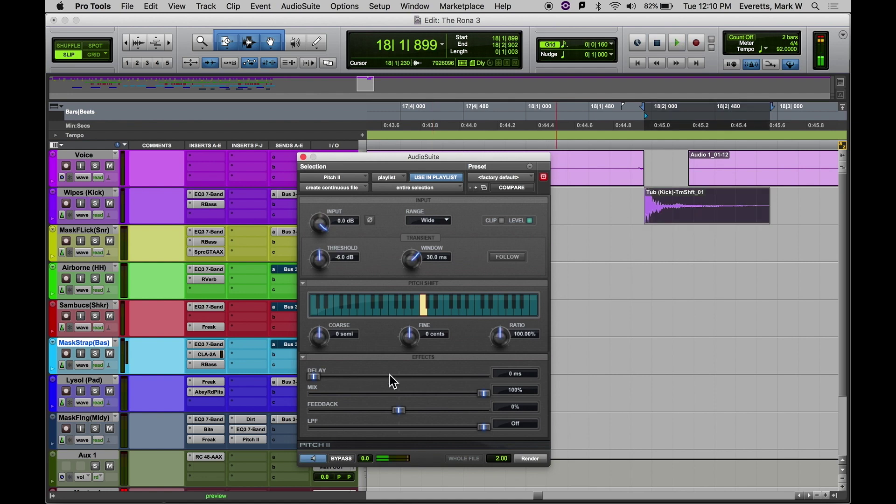
Set the clip's coarse pitch shift to -10 semitones, render it and play back the result.
{"action": "left_click", "coordinate": [369, 312]}
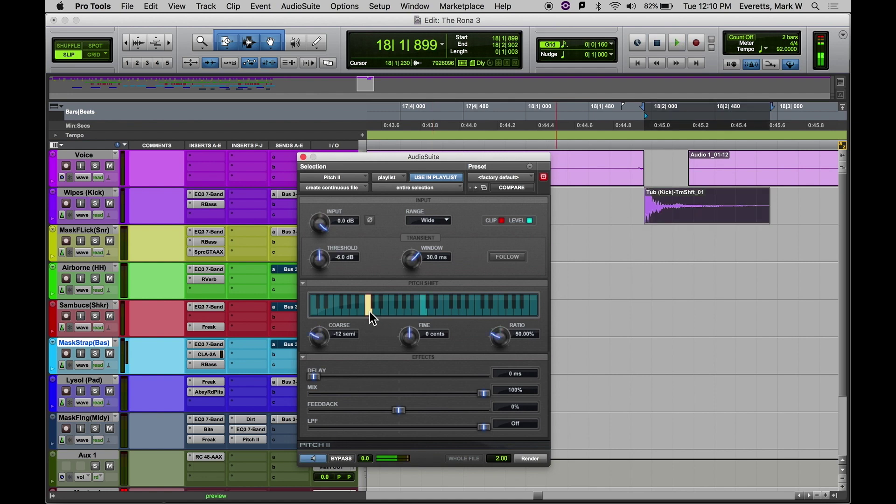
{"action": "left_click", "coordinate": [397, 308]}
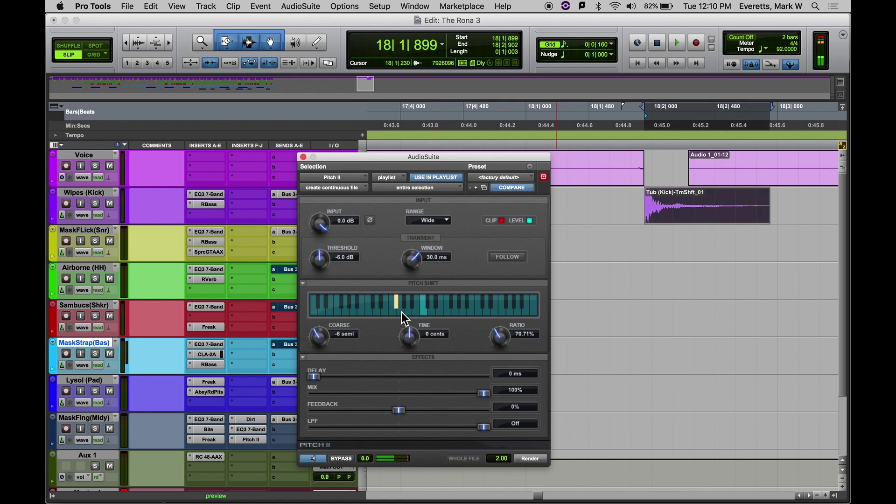
{"action": "left_click", "coordinate": [408, 308]}
{"action": "left_click", "coordinate": [376, 309]}
{"action": "left_click", "coordinate": [528, 459]}
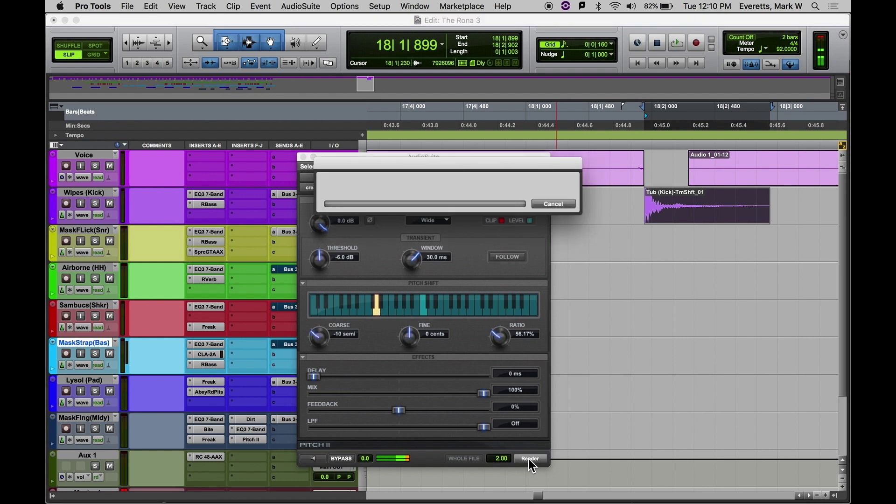
{"action": "left_click", "coordinate": [303, 158]}
{"action": "left_click", "coordinate": [636, 145]}
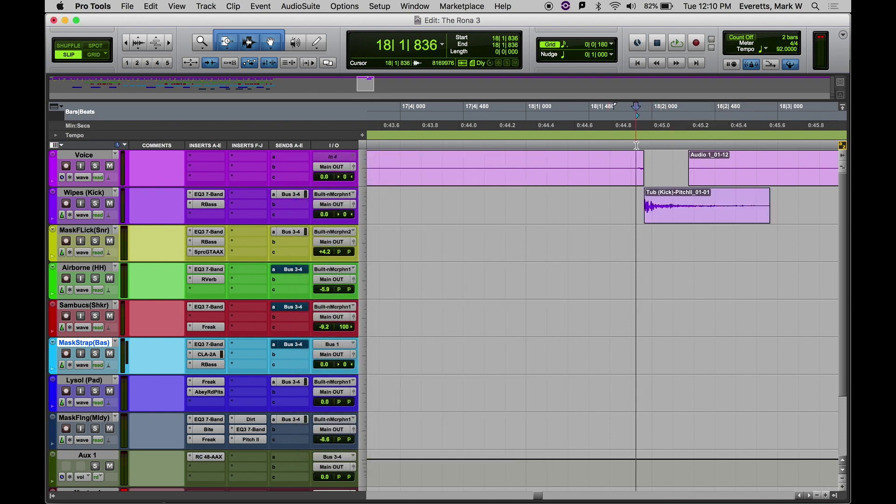
{"action": "key", "text": "space"}
Copy the pitch-shifted Tub (Kick) clip to about 17|4|380 on the Wipes (Kick) track, then reselect the original clip.
{"action": "left_click", "coordinate": [686, 211]}
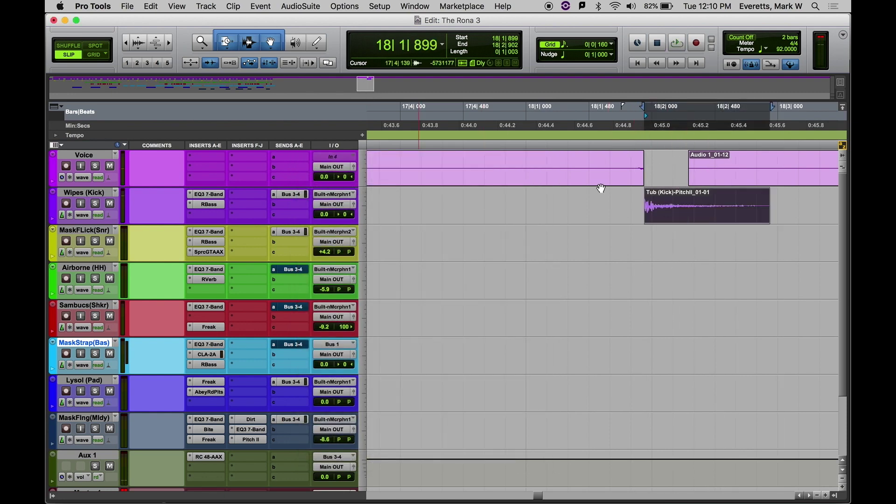
{"action": "left_click_drag", "start_coordinate": [688, 217], "coordinate": [493, 200]}
{"action": "left_click", "coordinate": [672, 213]}
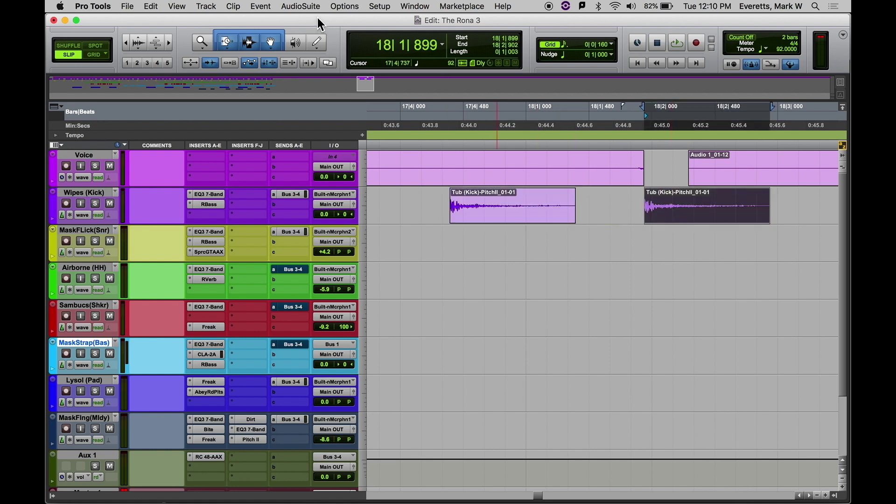
Render the AudioSuite Reverse effect onto the selected pitch-shifted Tub (Kick) clip on the Wipes (Kick) track and play back the result.
{"action": "left_click", "coordinate": [300, 6]}
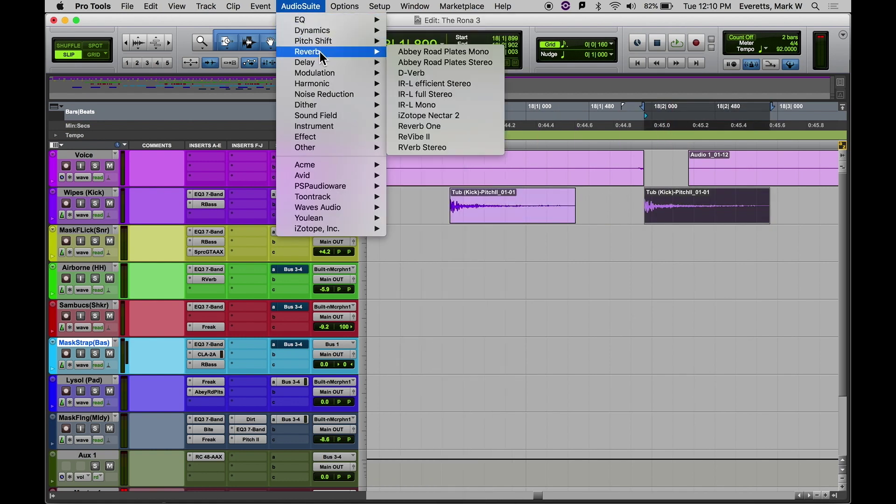
{"action": "mouse_move", "coordinate": [351, 76]}
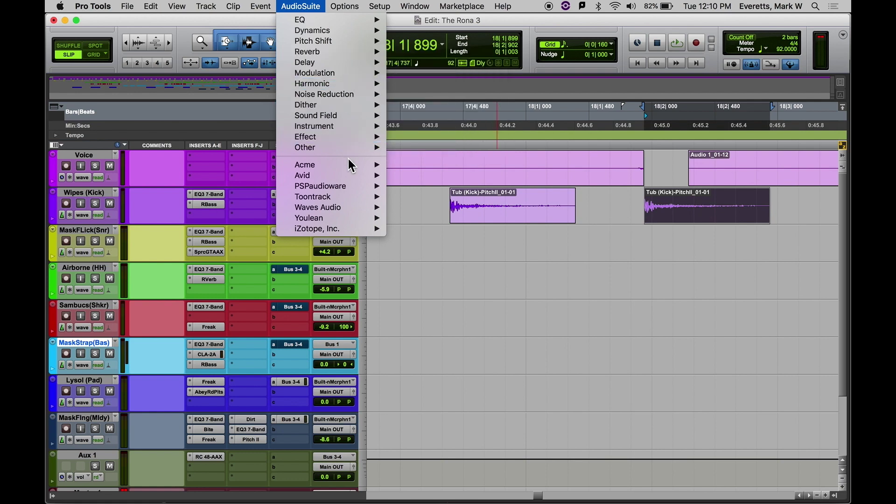
{"action": "mouse_move", "coordinate": [348, 149]}
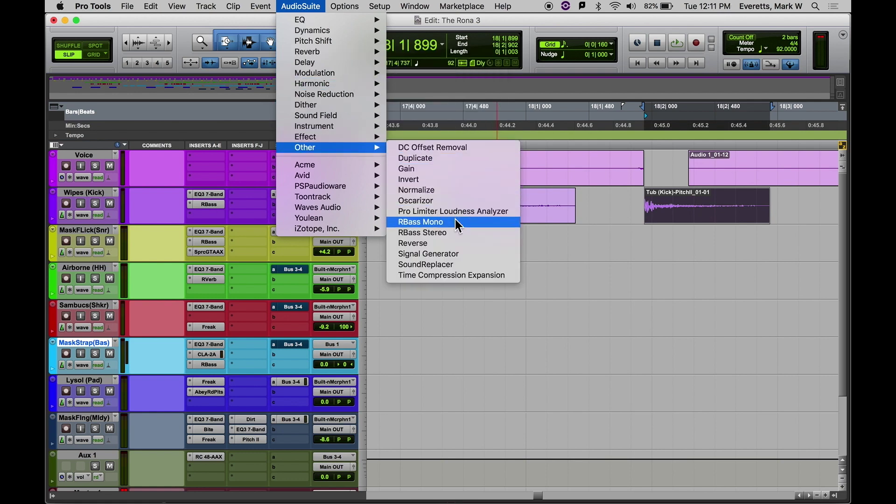
{"action": "left_click", "coordinate": [452, 243]}
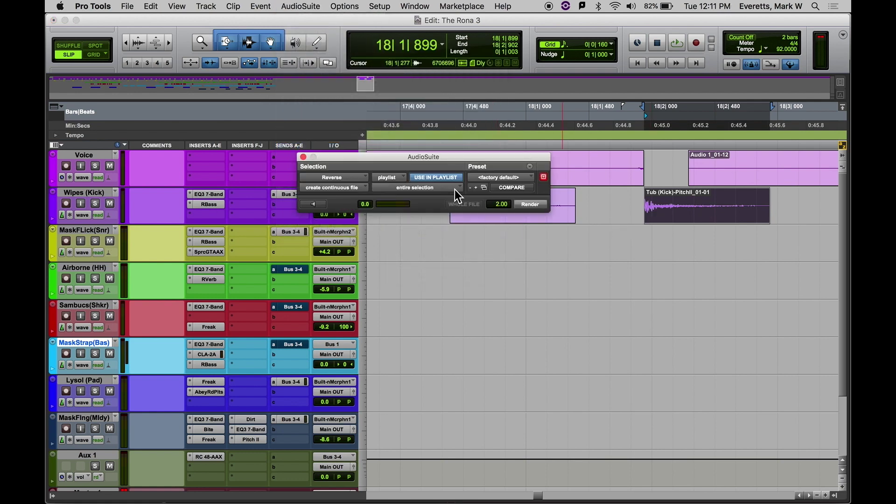
{"action": "left_click", "coordinate": [532, 204]}
{"action": "left_click", "coordinate": [643, 141]}
{"action": "key", "text": "space"}
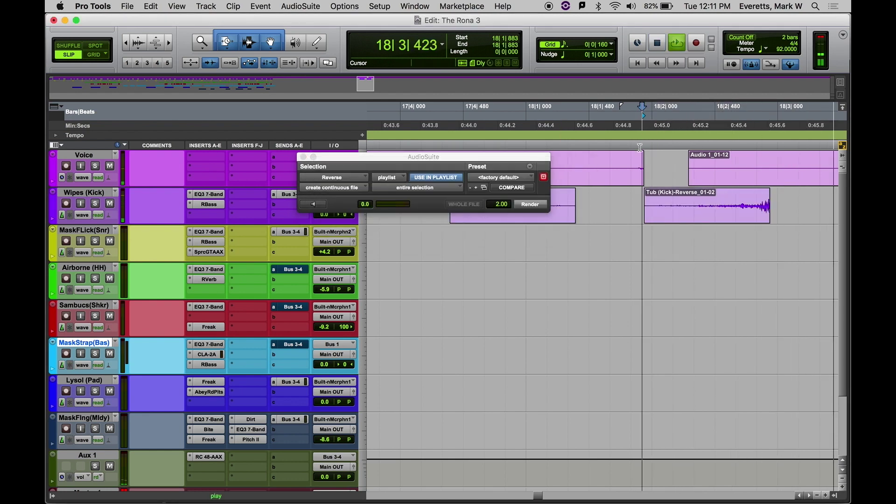
{"action": "key", "text": "space"}
{"action": "left_click", "coordinate": [302, 157]}
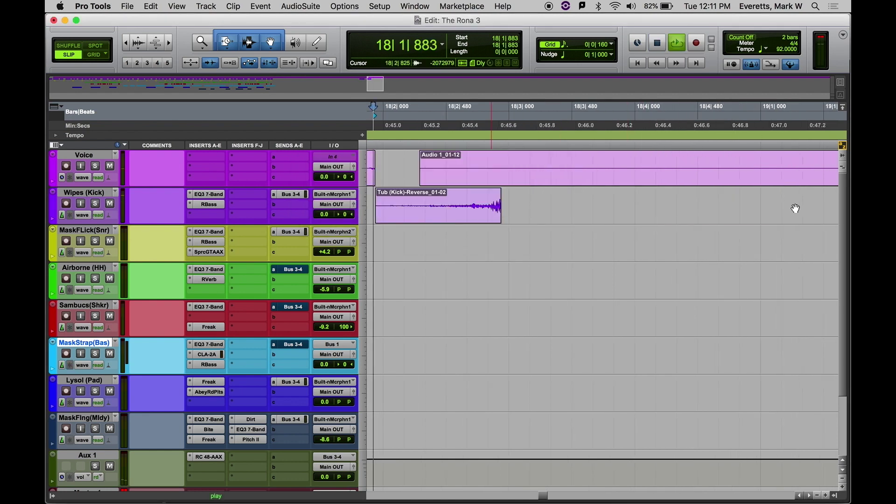
Isolate the sound in bar 31 of the Voice track by separating the clip at its transient, 31|1|453, and at 31|1|657.
{"action": "key", "text": "super+bracketleft"}
{"action": "key", "text": "super+bracketleft"}
{"action": "key", "text": "super+bracketleft"}
{"action": "key", "text": "super+bracketleft"}
{"action": "left_click", "coordinate": [633, 146]}
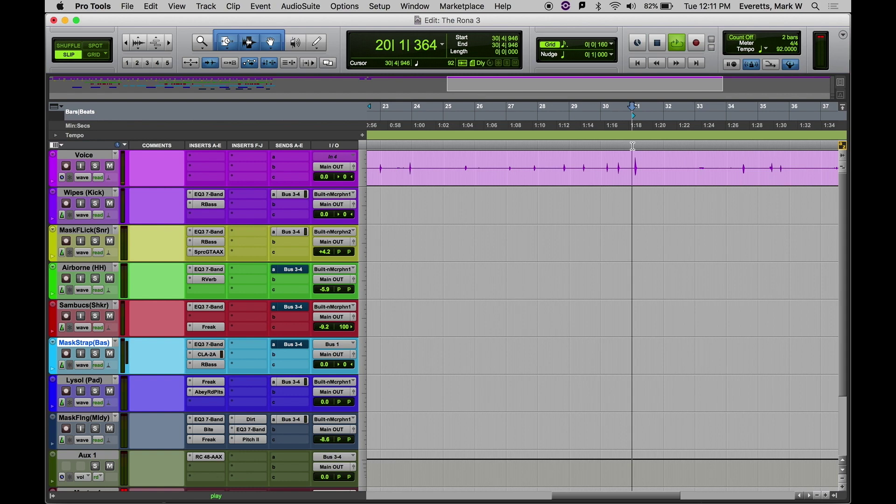
{"action": "key", "text": "super+bracketright"}
{"action": "key", "text": "super+bracketright"}
{"action": "left_click", "coordinate": [601, 146]}
{"action": "key", "text": "super+bracketright"}
{"action": "key", "text": "super+bracketright"}
{"action": "key", "text": "super+bracketright"}
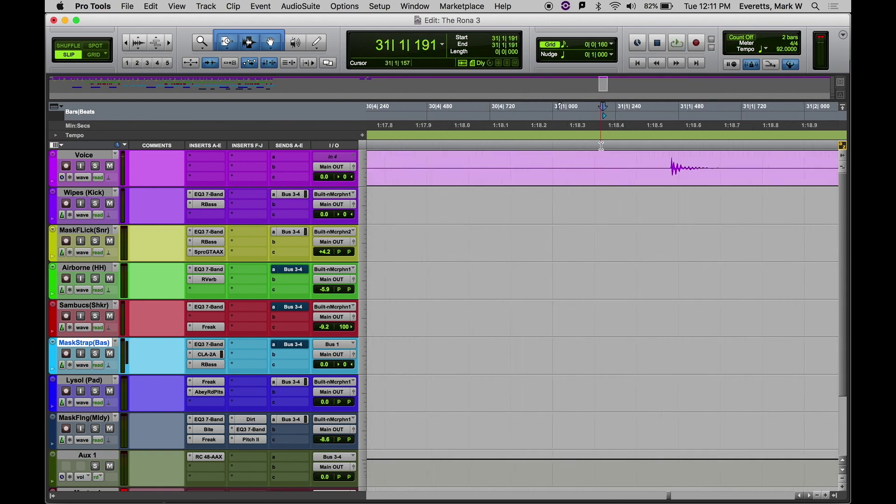
{"action": "left_click", "coordinate": [644, 162]}
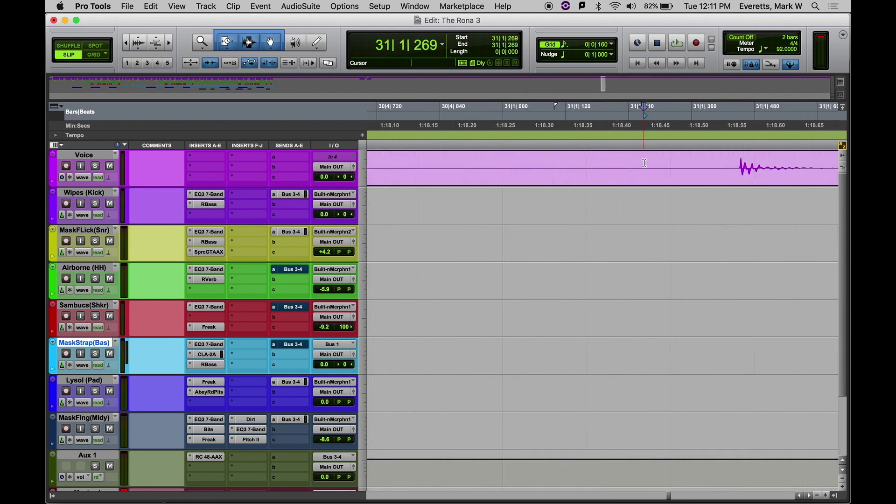
{"action": "key", "text": "Tab"}
{"action": "scroll", "coordinate": [644, 163], "scroll_direction": "right", "scroll_amount": 5}
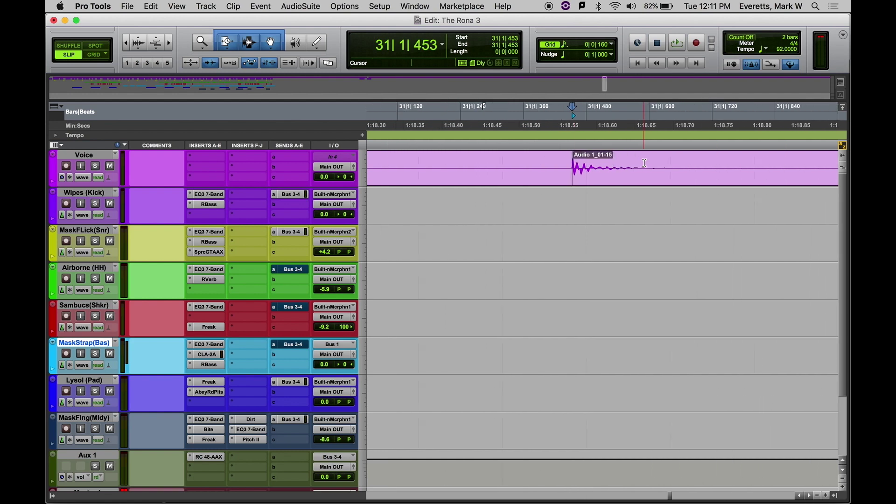
{"action": "left_click", "coordinate": [679, 158]}
{"action": "key", "text": "super+e"}
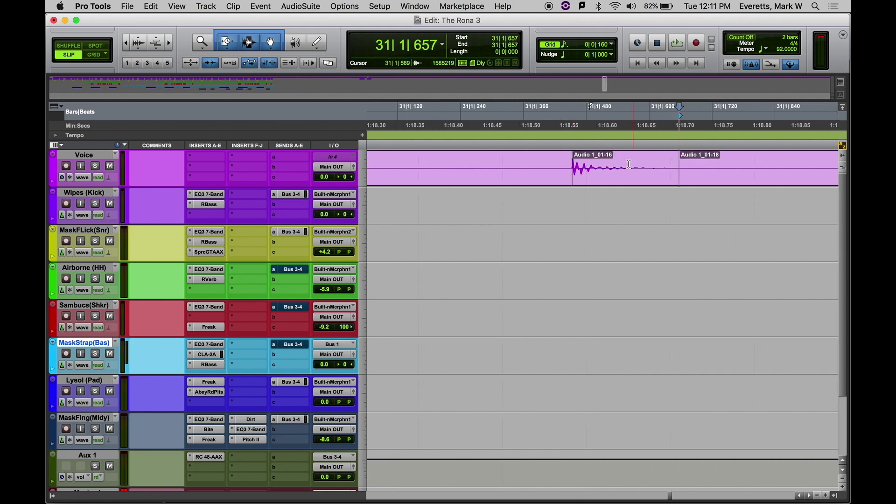
Copy the isolated clip straight down onto the MaskFLick(Snr) track, solo that track and play it back.
{"action": "left_click", "coordinate": [617, 178]}
{"action": "left_click_drag", "start_coordinate": [617, 178], "coordinate": [617, 230]}
{"action": "left_click", "coordinate": [542, 252]}
{"action": "key", "text": "space"}
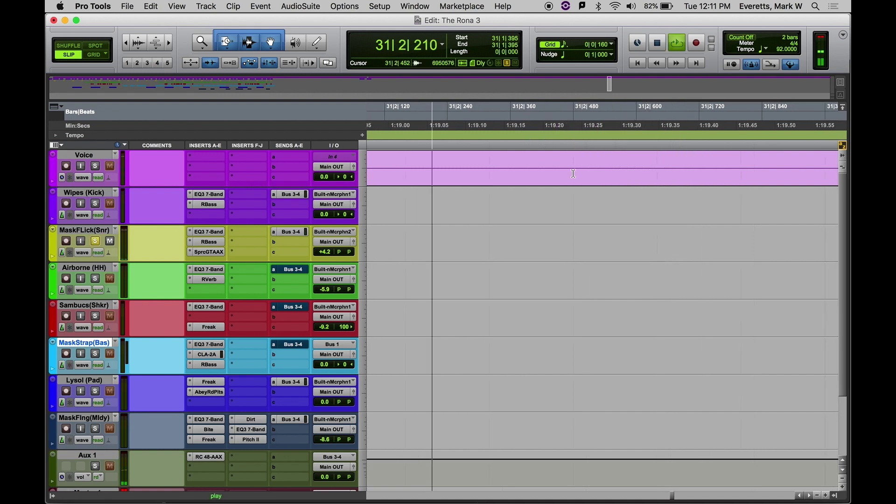
{"action": "key", "text": "space"}
Time-stretch the copied clip on the MaskFLick(Snr) track so that it ends at 31|1|771, and play it back.
{"action": "double_click", "coordinate": [584, 239]}
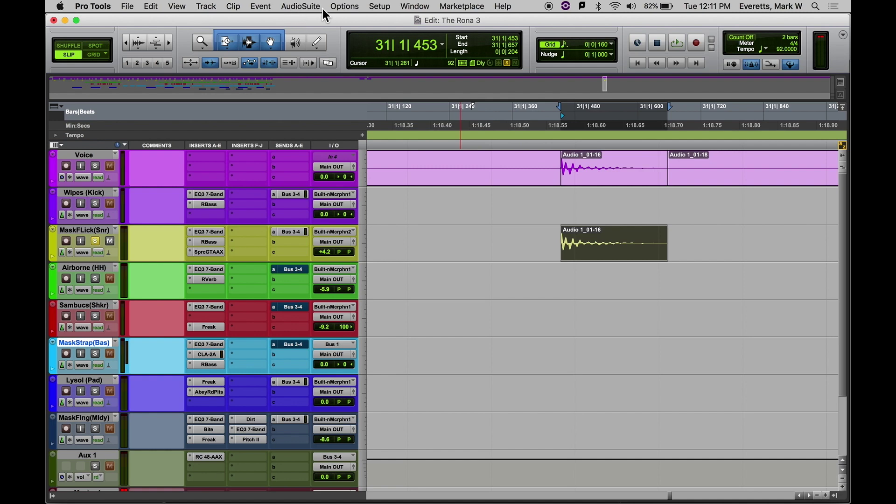
{"action": "left_click", "coordinate": [249, 63]}
{"action": "left_click_drag", "start_coordinate": [662, 241], "coordinate": [727, 249]}
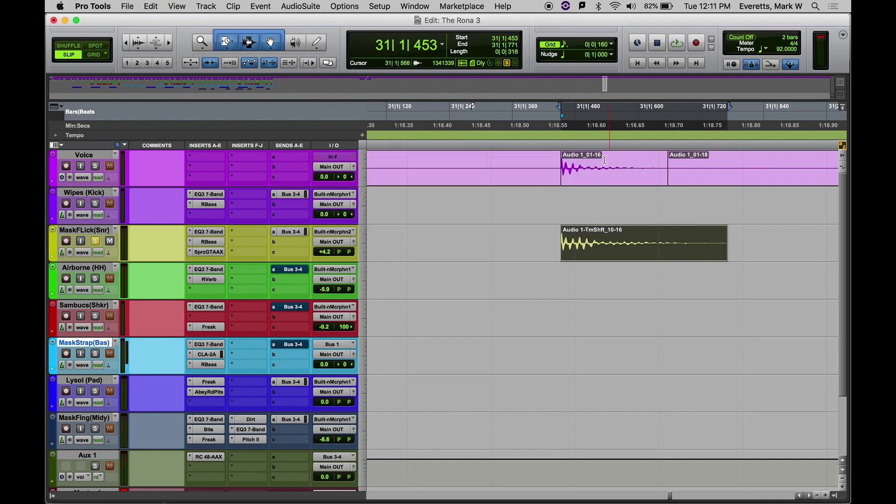
{"action": "left_click", "coordinate": [548, 145]}
{"action": "key", "text": "space"}
{"action": "key", "text": "space"}
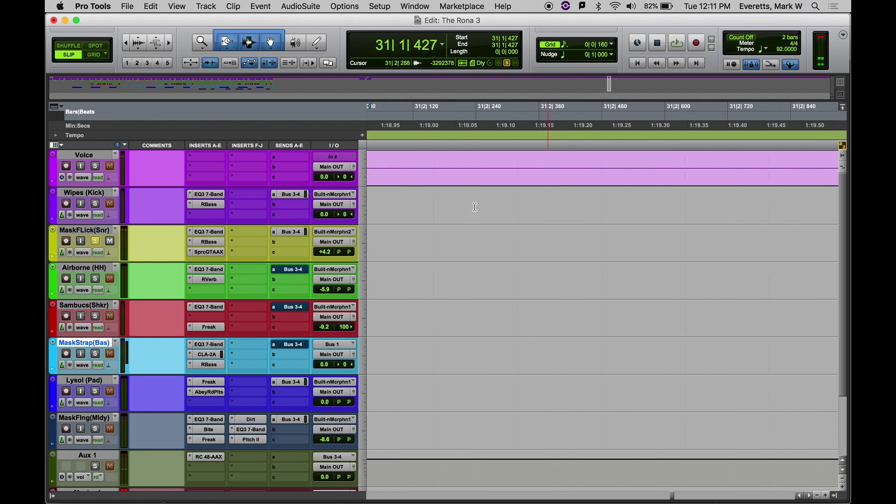
{"action": "scroll", "coordinate": [474, 207], "scroll_direction": "left", "scroll_amount": 5}
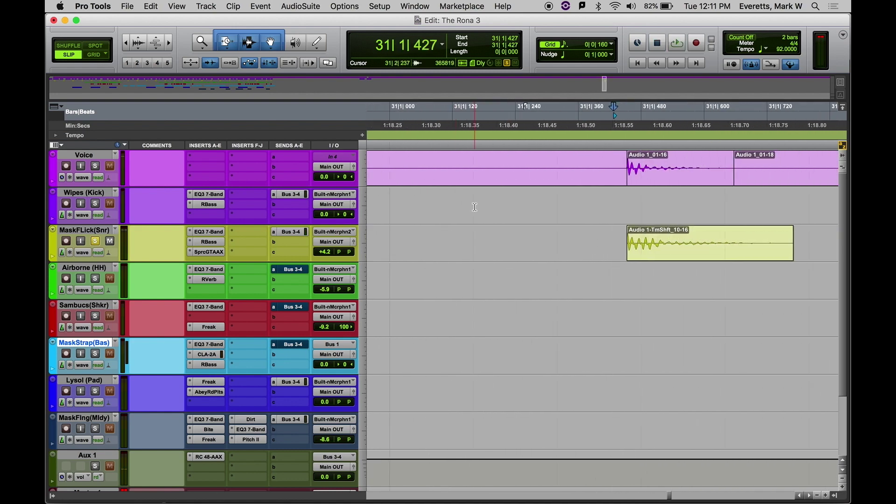
{"action": "scroll", "coordinate": [474, 206], "scroll_direction": "right", "scroll_amount": 3}
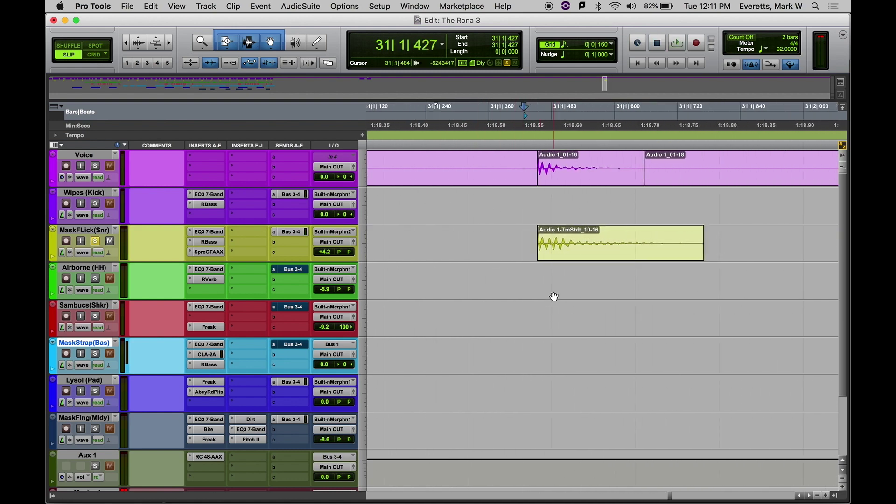
Select the whole stretched clip on the MaskFLick(Snr) track and open the Pitch II AudioSuite plug-in for it.
{"action": "key", "text": "Tab"}
{"action": "key", "text": "shift+Tab"}
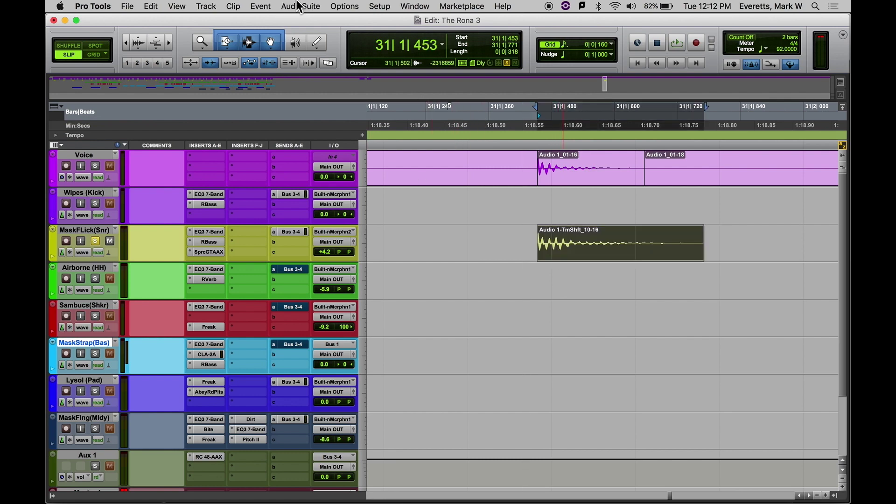
{"action": "left_click", "coordinate": [298, 7]}
{"action": "mouse_move", "coordinate": [306, 40]}
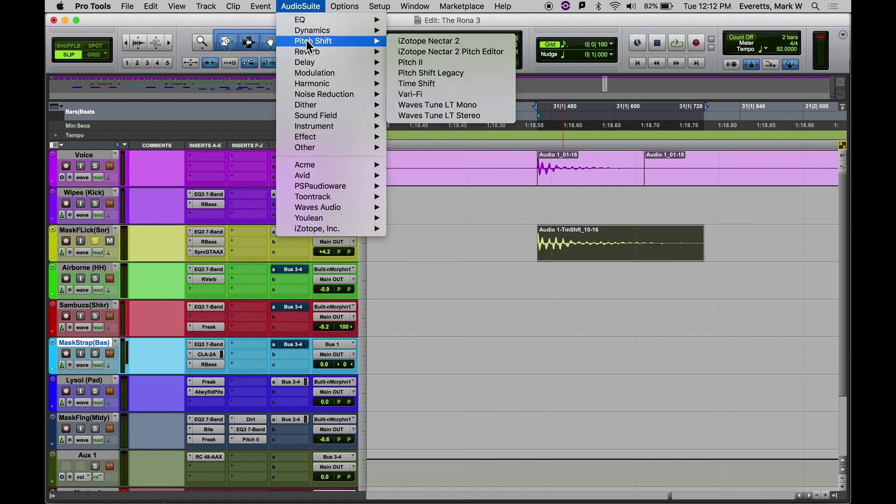
{"action": "left_click", "coordinate": [451, 62]}
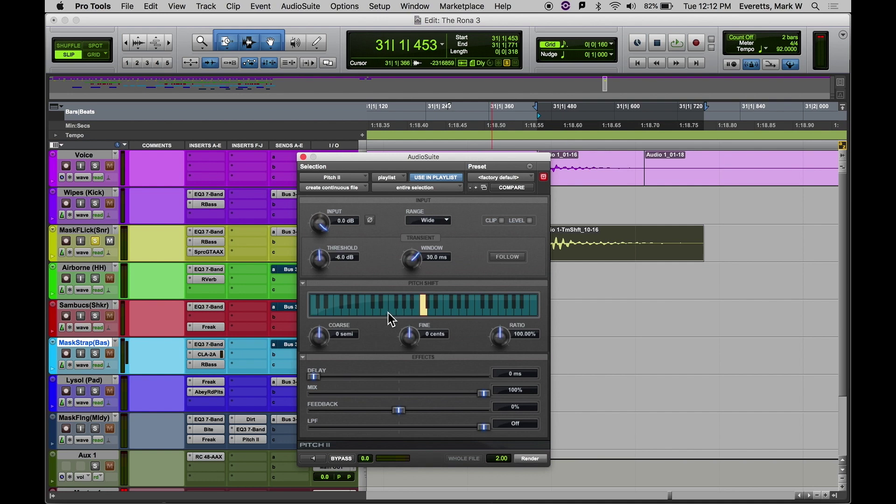
Preview the clip at -10 semitones, set the coarse pitch shift to -5 semitones instead, render it and close the plug-in.
{"action": "left_click", "coordinate": [377, 312]}
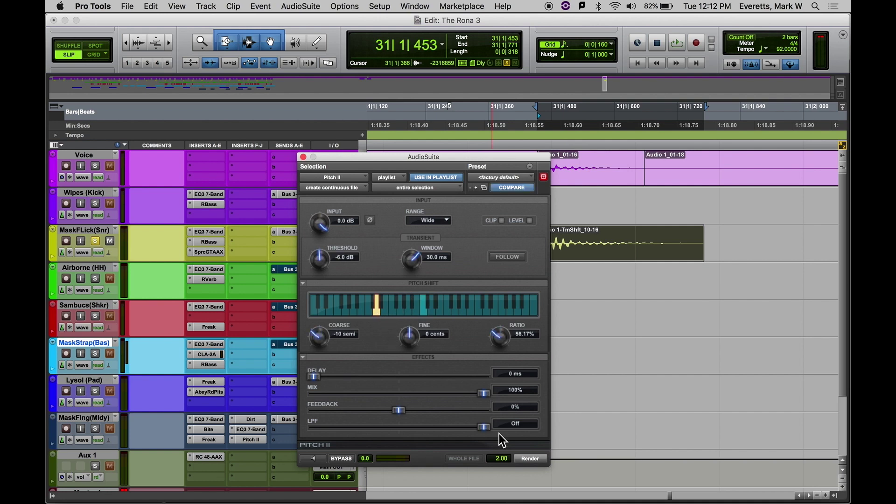
{"action": "left_click", "coordinate": [311, 457]}
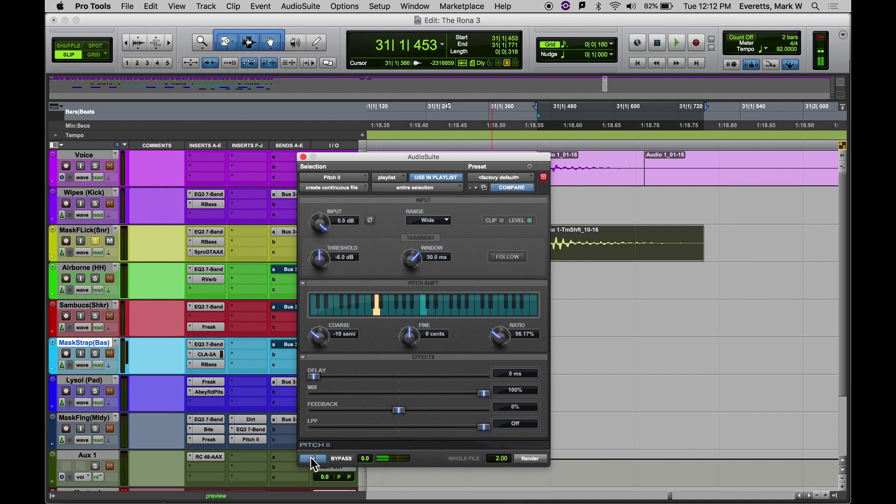
{"action": "left_click", "coordinate": [401, 310]}
{"action": "left_click", "coordinate": [534, 460]}
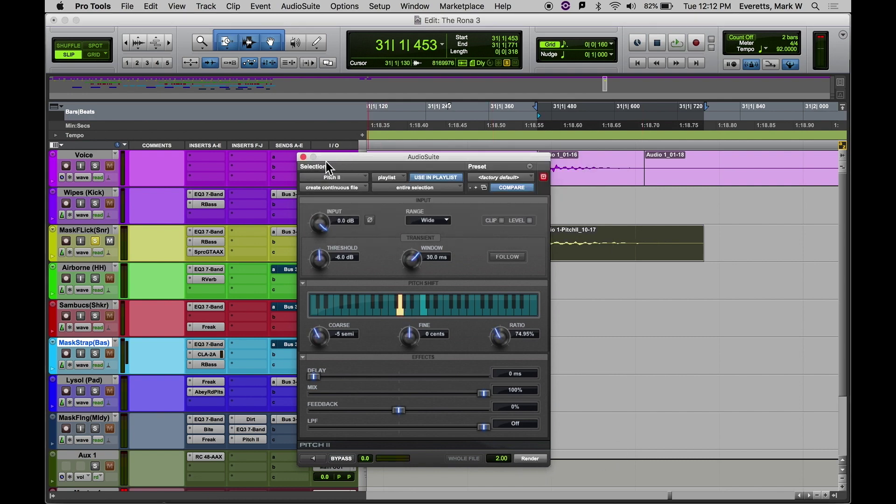
{"action": "left_click", "coordinate": [303, 157]}
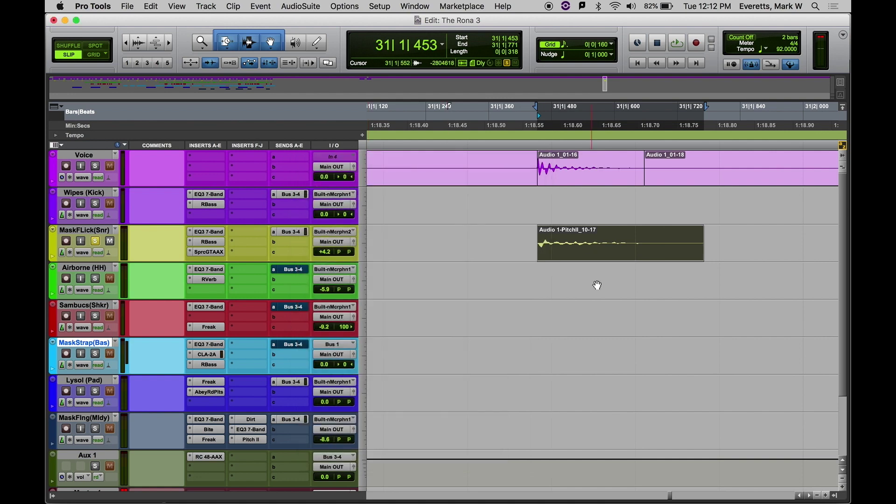
Rename the pitch-shifted clip as "Bass (F)" and place a copy of it at 31|1|871 on the same track.
{"action": "double_click", "coordinate": [574, 251]}
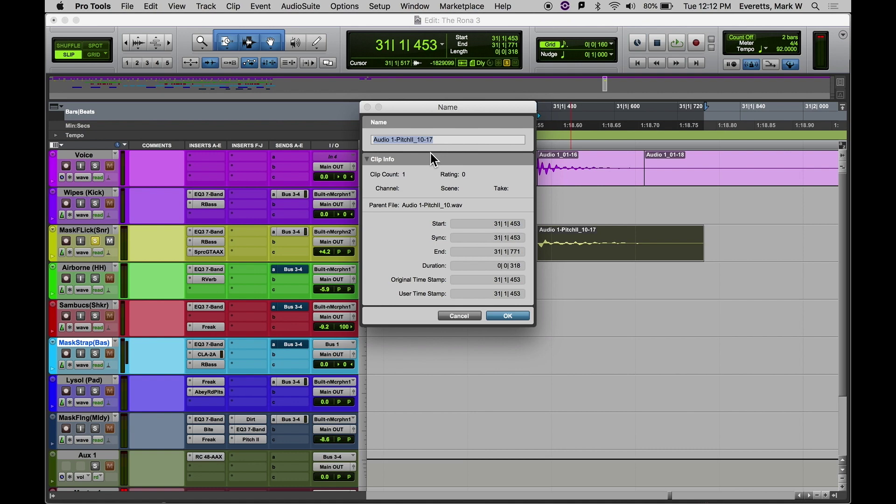
{"action": "type", "text": "Bass (F"}
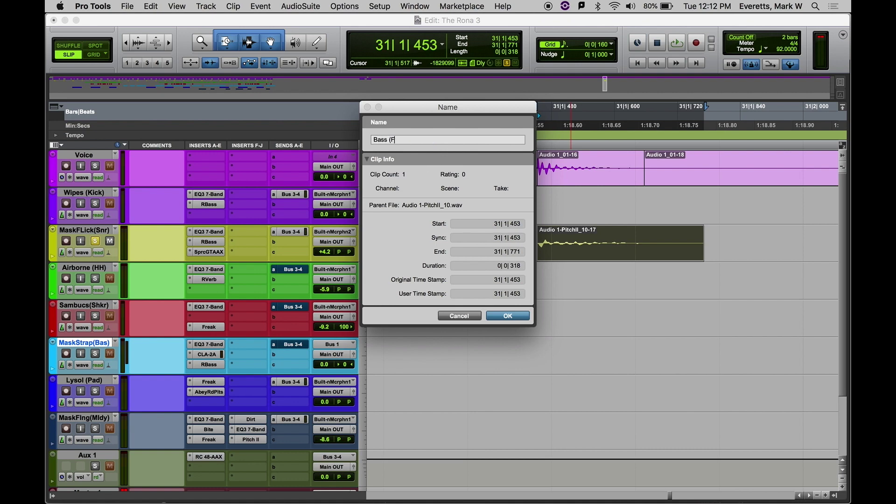
{"action": "left_click", "coordinate": [504, 318]}
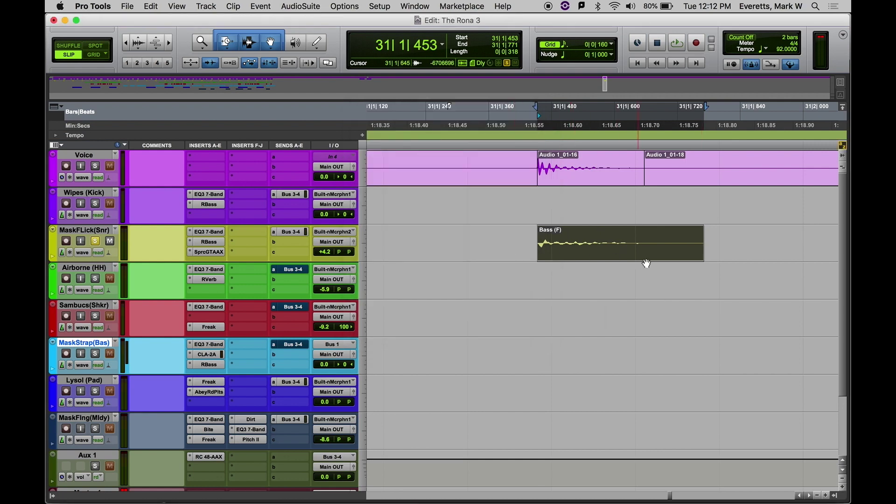
{"action": "scroll", "coordinate": [558, 256], "scroll_direction": "right", "scroll_amount": 5}
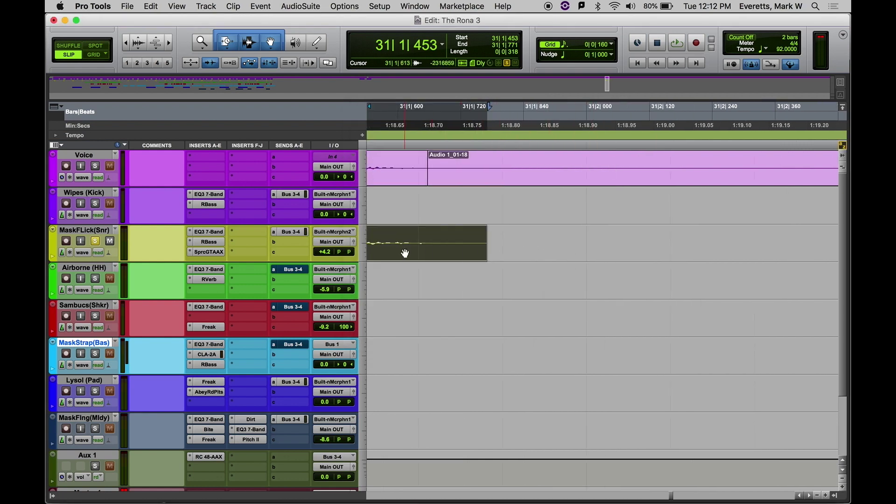
{"action": "left_click_drag", "start_coordinate": [410, 253], "coordinate": [627, 254]}
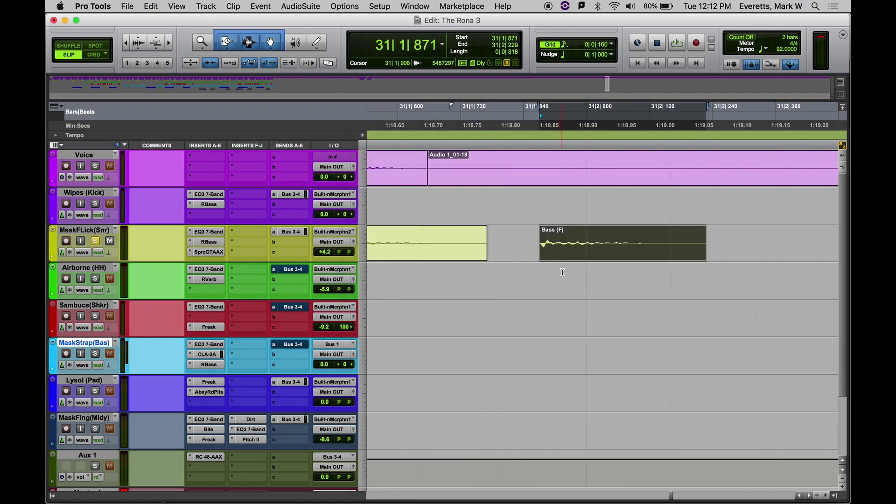
Shift the copied Bass (F) clip by -3 semitones with Pitch II, previewing it before rendering, and close the plug-in.
{"action": "left_click", "coordinate": [344, 6]}
{"action": "mouse_move", "coordinate": [300, 6]}
{"action": "mouse_move", "coordinate": [310, 42]}
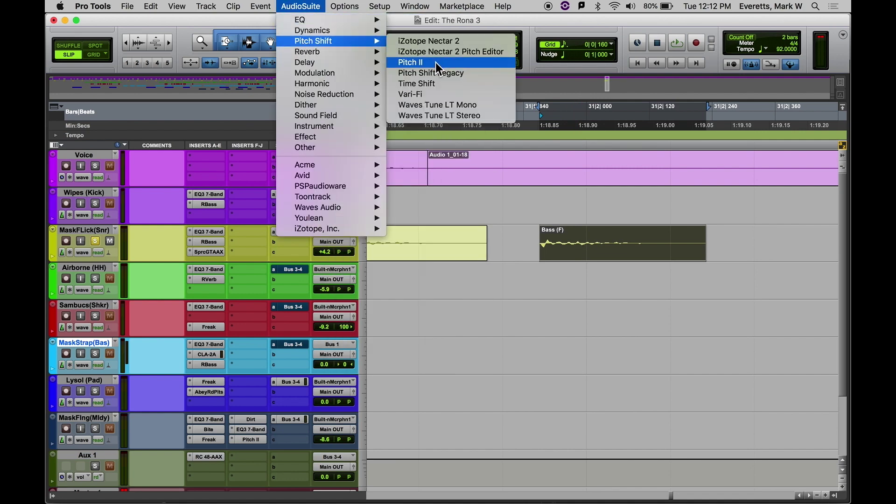
{"action": "left_click", "coordinate": [410, 63]}
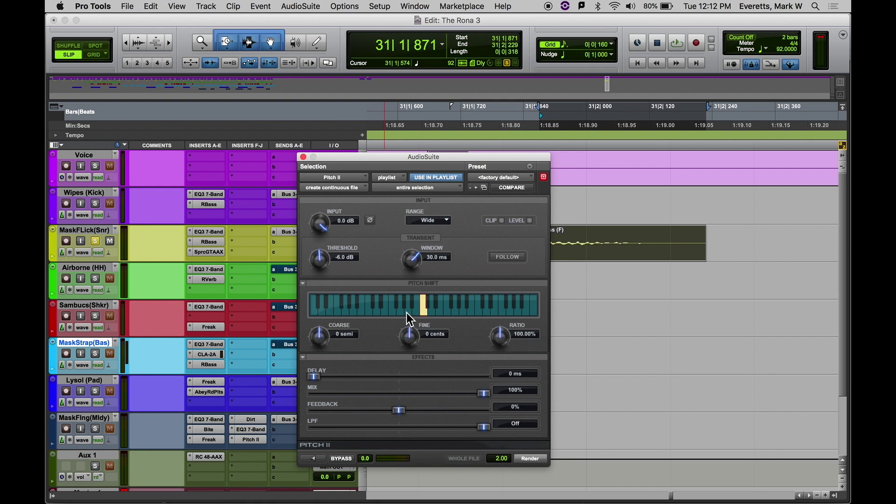
{"action": "left_click", "coordinate": [407, 312]}
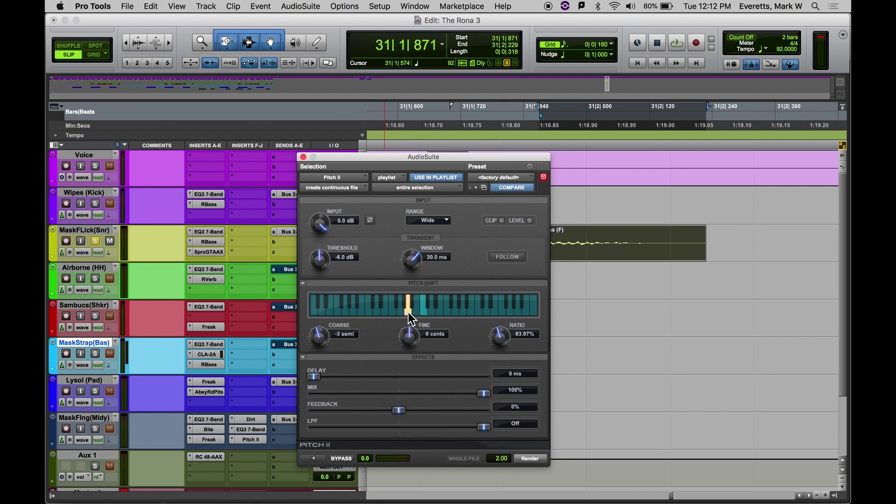
{"action": "left_click", "coordinate": [312, 458]}
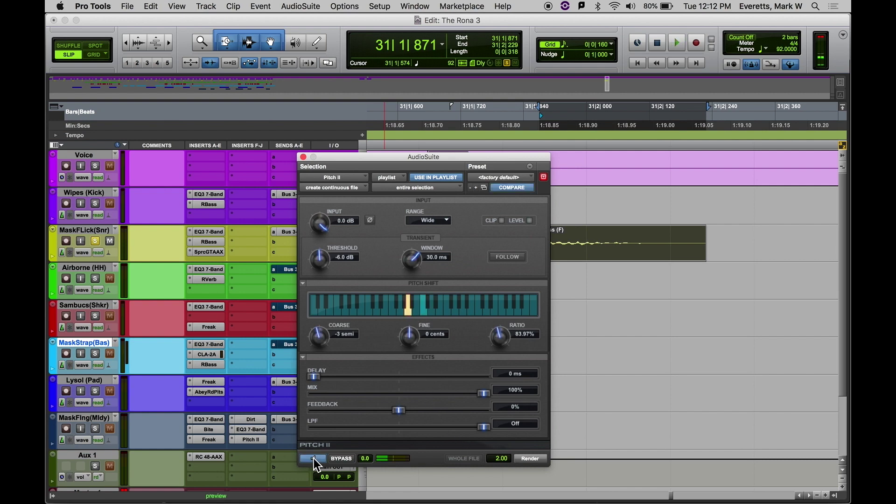
{"action": "left_click", "coordinate": [530, 458]}
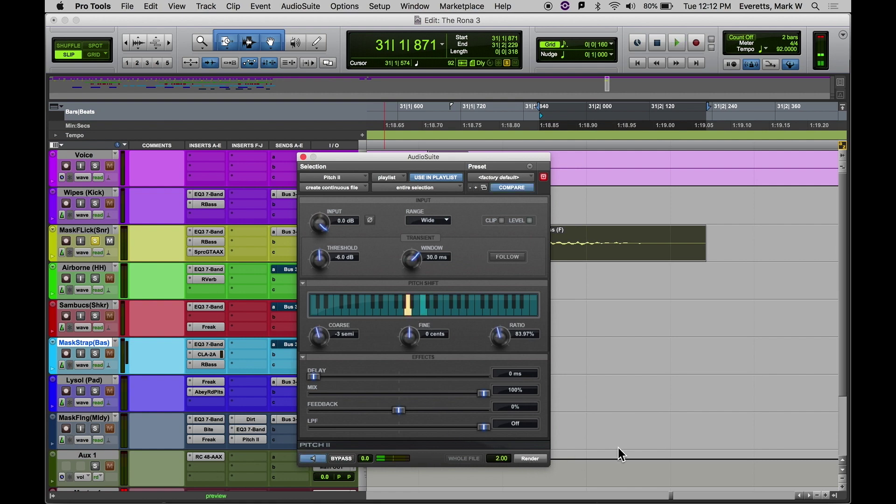
{"action": "left_click", "coordinate": [301, 156]}
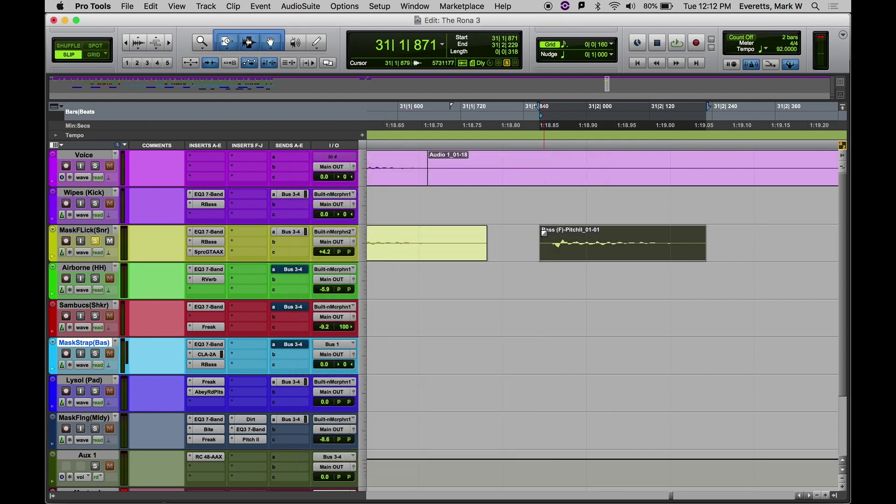
Rename the pitch-shifted clip copy on the MaskFLick(Snr) track as "Bass (A)".
{"action": "double_click", "coordinate": [585, 252]}
{"action": "left_click", "coordinate": [452, 138]}
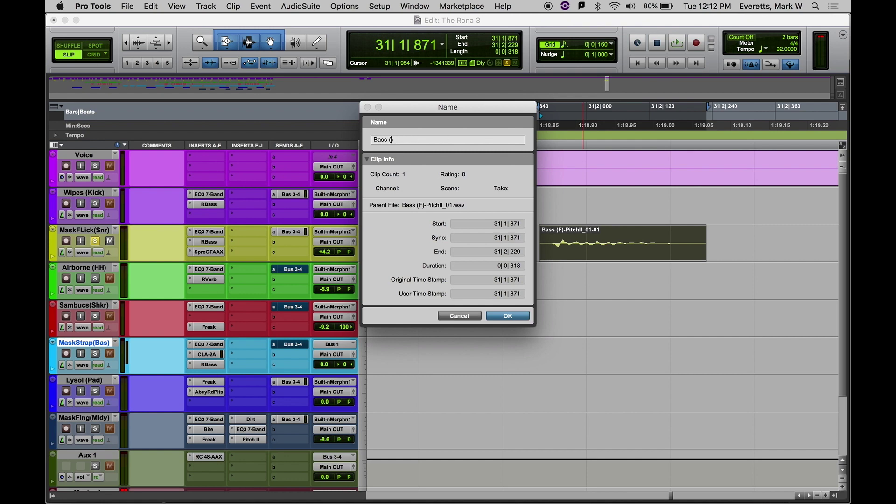
{"action": "left_click", "coordinate": [508, 316]}
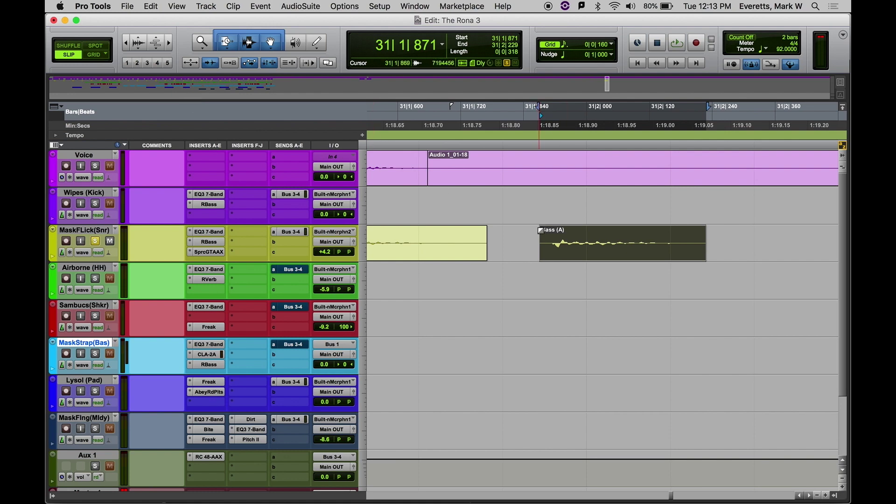
Trim the silence off the start of the Bass (A) clip so that it begins at 31|1|895.
{"action": "scroll", "coordinate": [541, 246], "scroll_direction": "left", "scroll_amount": 5}
{"action": "scroll", "coordinate": [542, 248], "scroll_direction": "right", "scroll_amount": 5}
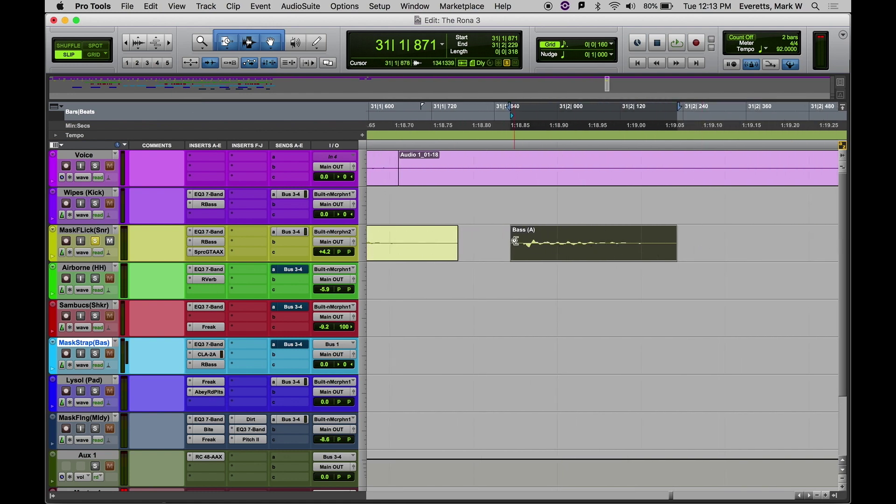
{"action": "left_click", "coordinate": [226, 44]}
{"action": "left_click", "coordinate": [234, 47]}
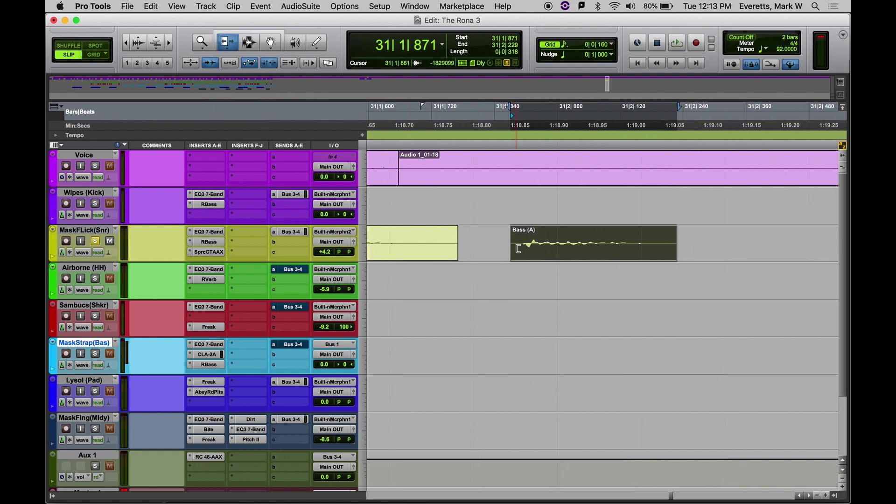
{"action": "left_click_drag", "start_coordinate": [518, 249], "coordinate": [525, 232]}
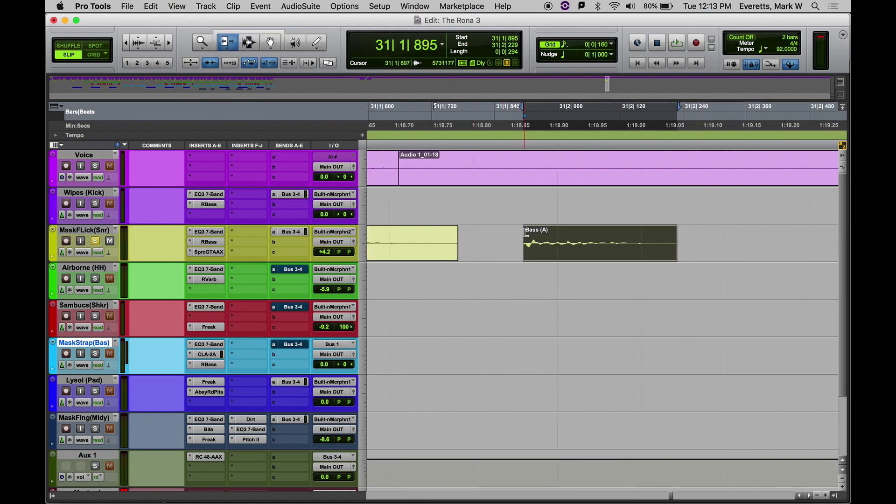
Add a very short fade-in at the start of Bass (A) and shorten its end with a fade-out.
{"action": "left_click", "coordinate": [256, 33]}
{"action": "left_click", "coordinate": [527, 231]}
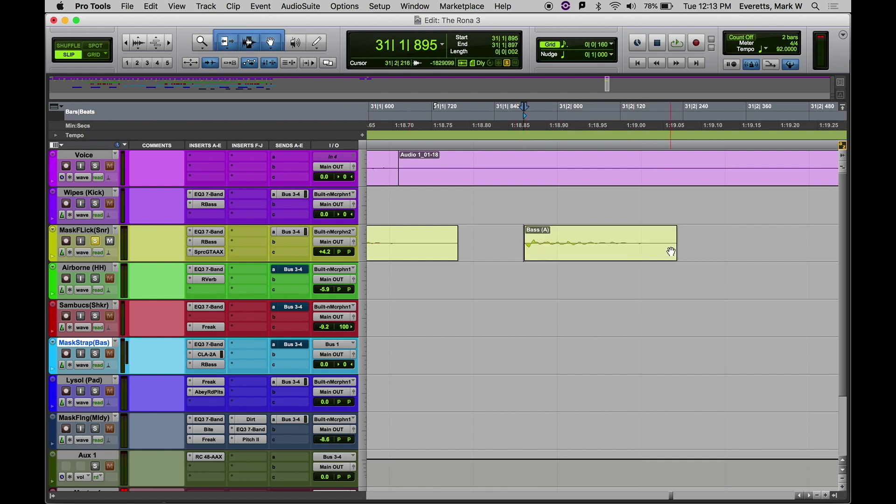
{"action": "left_click_drag", "start_coordinate": [674, 251], "coordinate": [579, 240]}
Shorten the Bass (F) clip to 0|0|197 with a fade-out and snap it to 31|1|000 in Grid mode.
{"action": "key", "text": "r"}
{"action": "key", "text": "r"}
{"action": "key", "text": "r"}
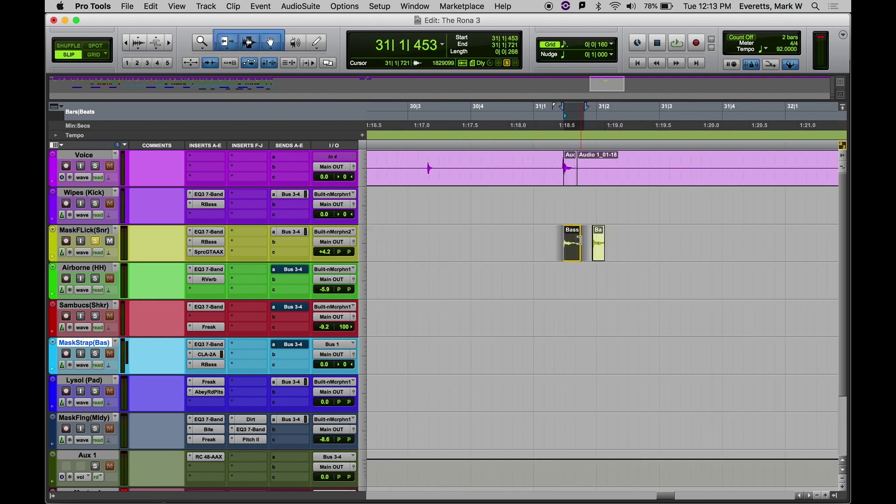
{"action": "key", "text": "t"}
{"action": "key", "text": "t"}
{"action": "left_click_drag", "start_coordinate": [651, 242], "coordinate": [509, 247]}
{"action": "left_click", "coordinate": [102, 52]}
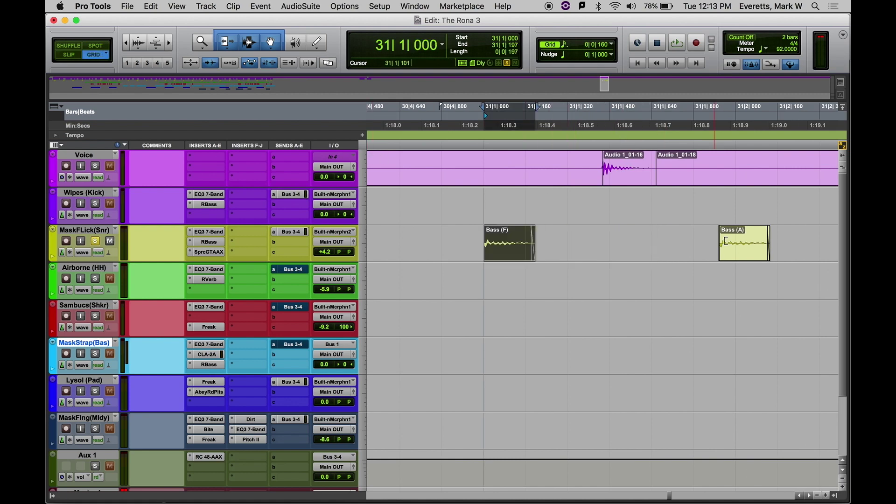
Move Bass (A) to 31|1|480, then place copies of Bass (F) at 31|1|320 and 31|2|000 and of Bass (A) at 31|1|800.
{"action": "left_click_drag", "start_coordinate": [724, 241], "coordinate": [591, 250]}
{"action": "key", "text": "super+z"}
{"action": "key", "text": "super+z"}
{"action": "key", "text": "super+z"}
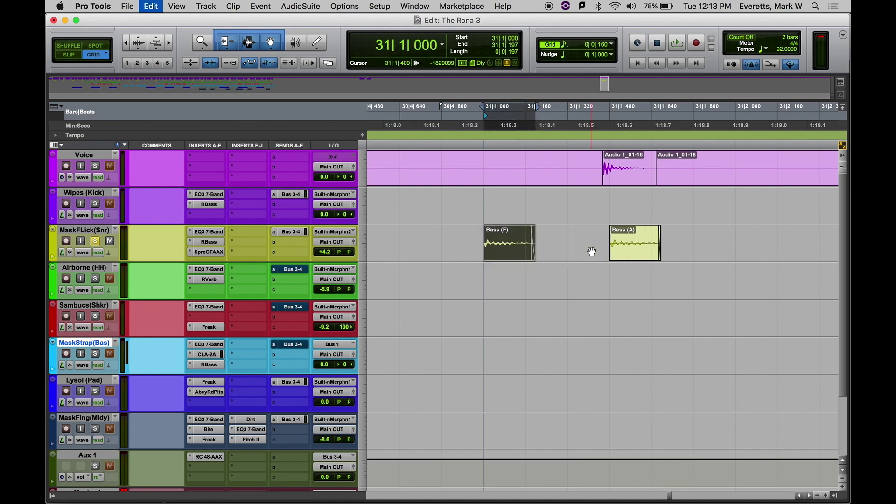
Play the bass pattern on the MaskFLick(Snr) track from 31|1|000.
{"action": "left_click", "coordinate": [473, 148]}
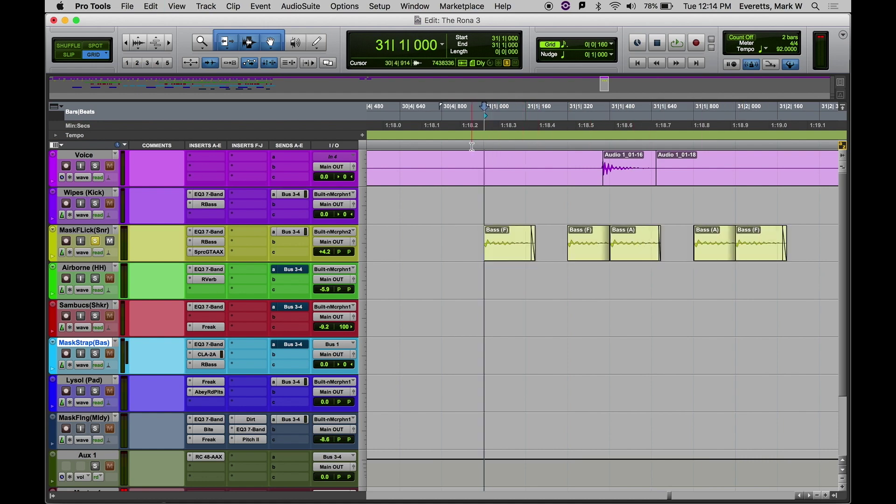
{"action": "key", "text": "space"}
{"action": "key", "text": "space"}
{"action": "key", "text": "r"}
{"action": "key", "text": "r"}
{"action": "key", "text": "r"}
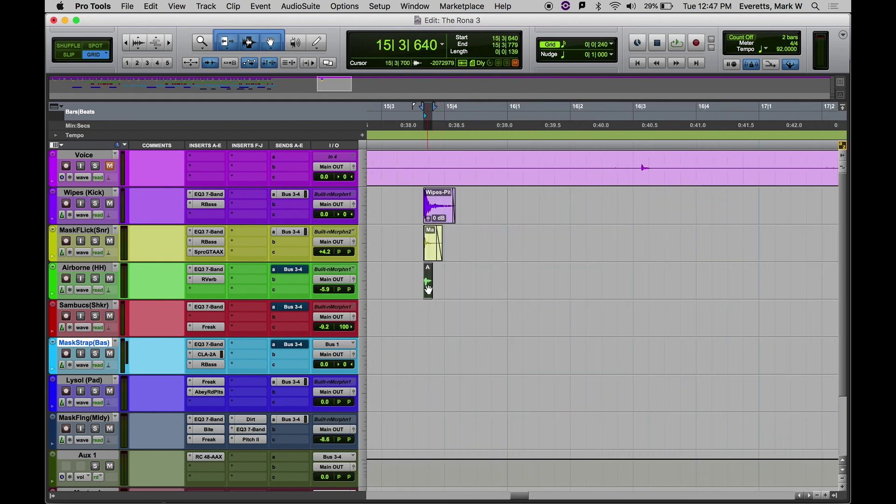
Place copies of the Airborne (HH) clip on every eighth note of bar 16.
{"action": "left_click_drag", "start_coordinate": [427, 289], "coordinate": [548, 290]}
{"action": "key", "text": "super+bracketright"}
{"action": "key", "text": "super+bracketright"}
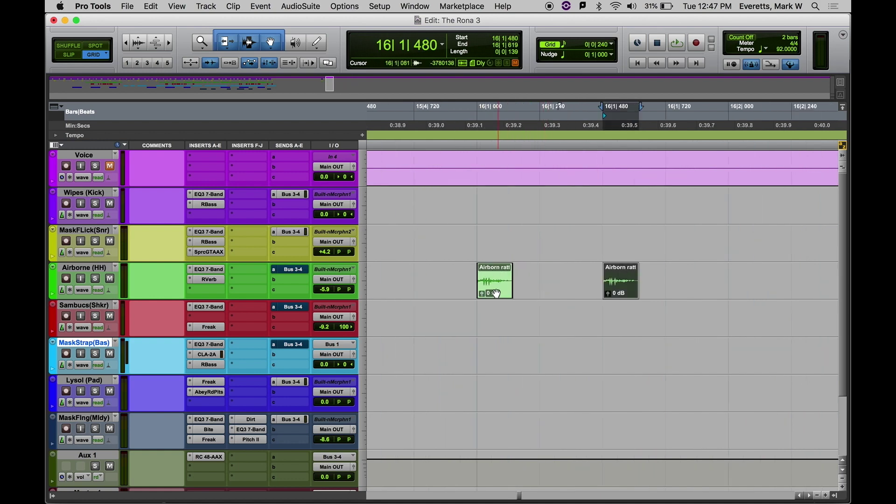
{"action": "key", "text": "super+bracketleft"}
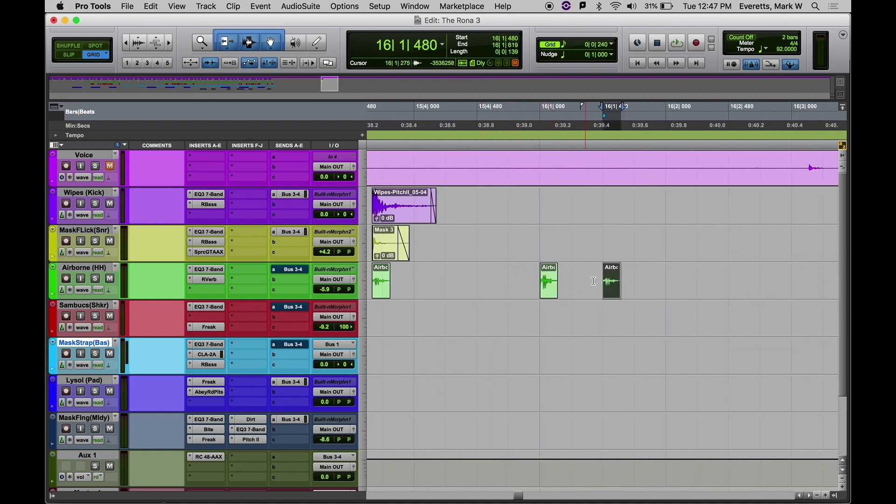
{"action": "left_click_drag", "start_coordinate": [629, 272], "coordinate": [801, 282]}
{"action": "key", "text": "super+bracketleft"}
{"action": "scroll", "coordinate": [763, 316], "scroll_direction": "right", "scroll_amount": 3}
{"action": "left_click", "coordinate": [763, 315]}
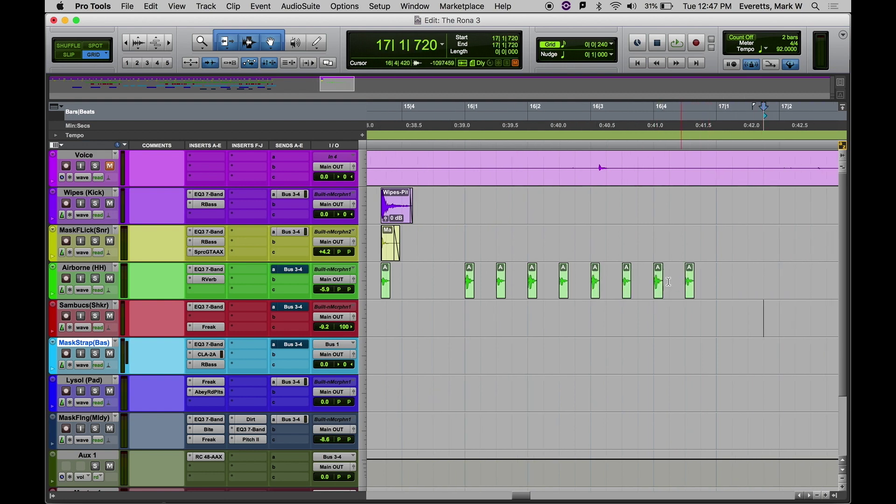
Add an extra copy of the Airborne (HH) clip at 16|4|240 between the last two hits of the bar.
{"action": "left_click", "coordinate": [658, 284]}
{"action": "left_click", "coordinate": [689, 289]}
{"action": "left_click_drag", "start_coordinate": [689, 289], "coordinate": [673, 289], "text": "alt"}
{"action": "scroll", "coordinate": [677, 289], "scroll_direction": "left", "scroll_amount": 3}
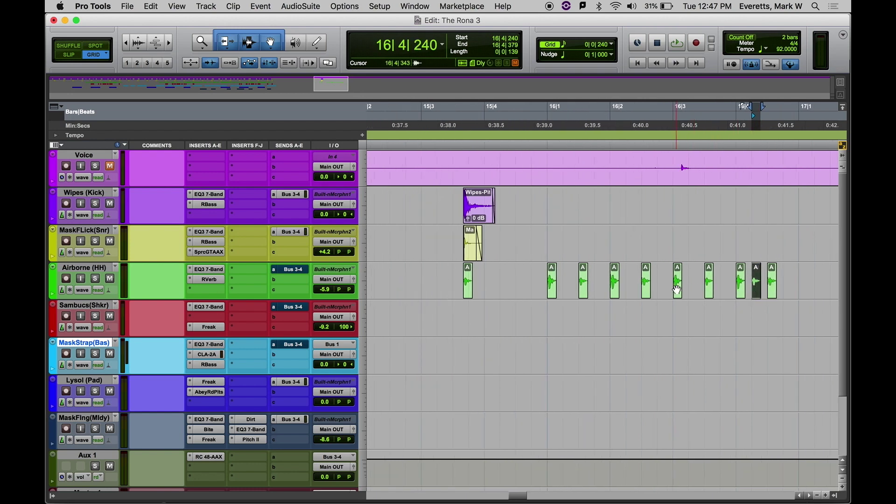
Place MaskFLick(Snr) copies on 16|2 and 16|4, and Wipes (Kick) hits at 16|1|000, 16|2|480 and 16|3|480.
{"action": "left_click", "coordinate": [472, 243]}
{"action": "left_click_drag", "start_coordinate": [472, 243], "coordinate": [743, 248]}
{"action": "left_click", "coordinate": [476, 213]}
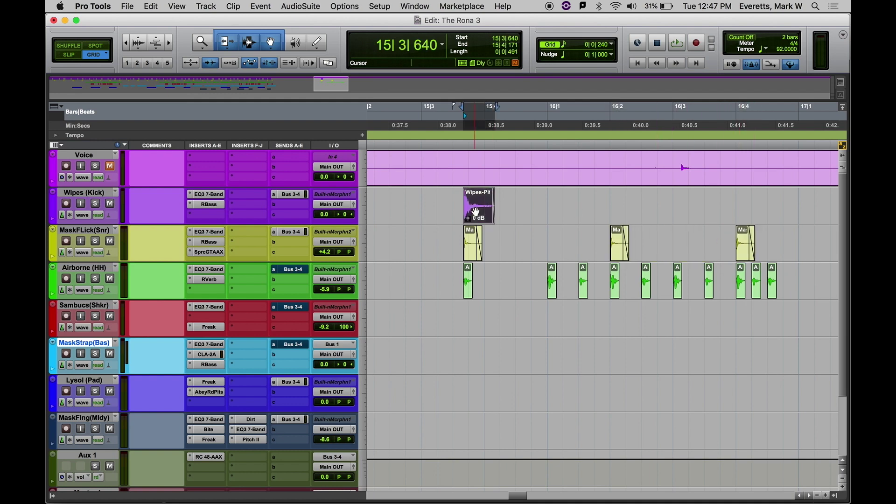
{"action": "left_click_drag", "start_coordinate": [475, 212], "coordinate": [723, 210]}
Duplicate the kick, snare and hi-hat pattern of bar 16 into bars 17, 18 and 19, and play it back from bar 16.
{"action": "left_click_drag", "start_coordinate": [798, 201], "coordinate": [551, 262]}
{"action": "key", "text": "super+bracketleft"}
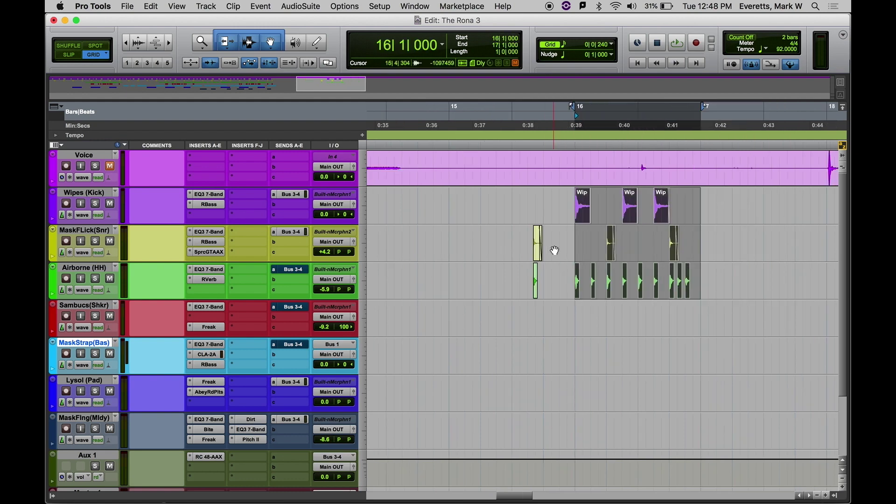
{"action": "scroll", "coordinate": [440, 214], "scroll_direction": "right", "scroll_amount": 5}
{"action": "left_click_drag", "start_coordinate": [438, 215], "coordinate": [566, 215], "text": "alt"}
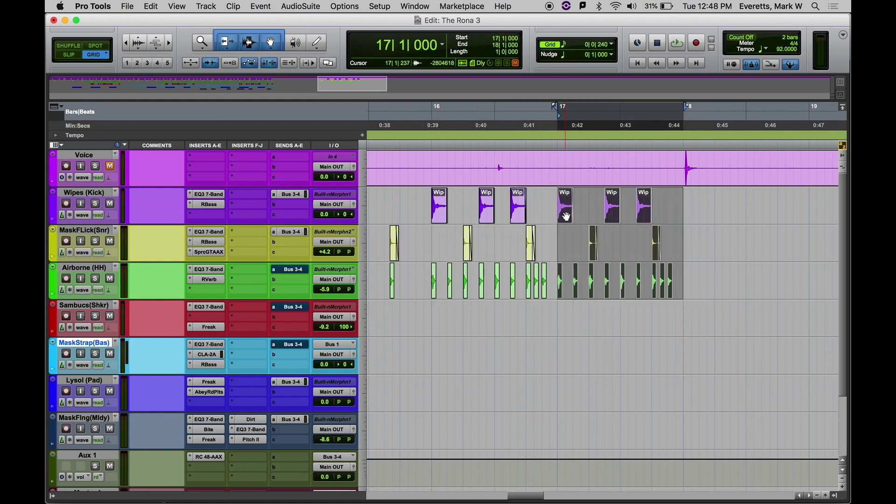
{"action": "left_click_drag", "start_coordinate": [621, 214], "coordinate": [694, 217], "text": "alt"}
{"action": "scroll", "coordinate": [681, 215], "scroll_direction": "right", "scroll_amount": 5}
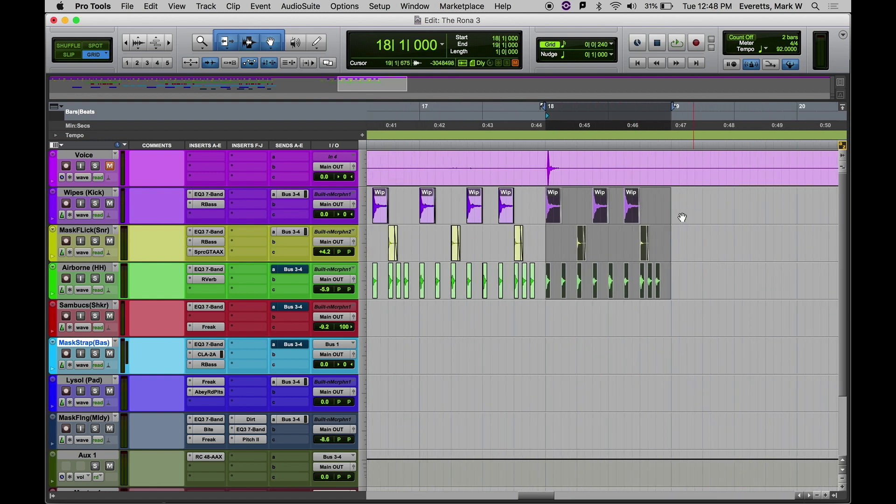
{"action": "left_click_drag", "start_coordinate": [588, 216], "coordinate": [676, 218], "text": "alt"}
{"action": "key", "text": "super+bracketleft"}
{"action": "key", "text": "super+bracketleft"}
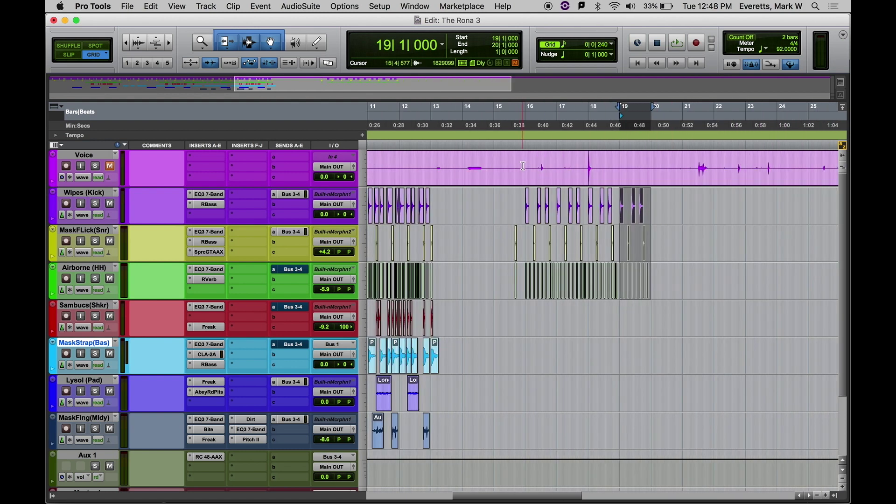
{"action": "left_click", "coordinate": [523, 144]}
{"action": "key", "text": "space"}
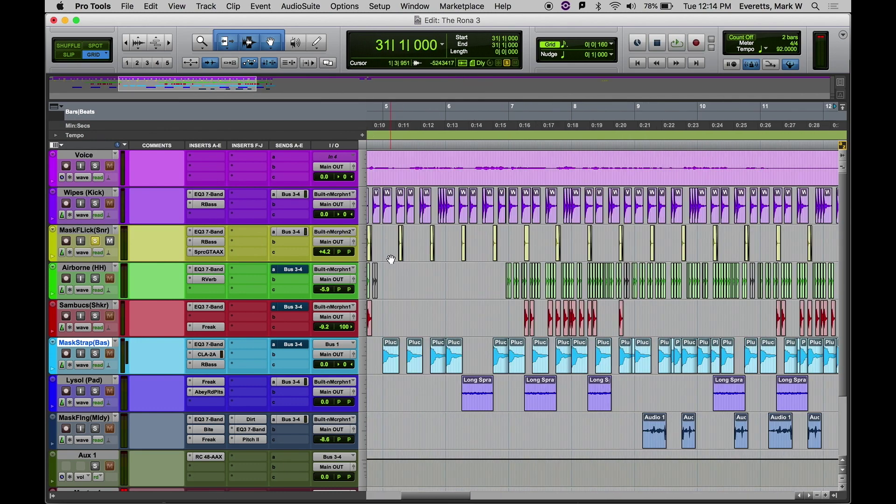
Dismiss the CPU power warning and examine how the drum, bass, pad and melody clips are arranged along the beat up to bar 13.
{"action": "key", "text": "super+bracketright"}
{"action": "key", "text": "super+bracketright"}
{"action": "key", "text": "super+bracketright"}
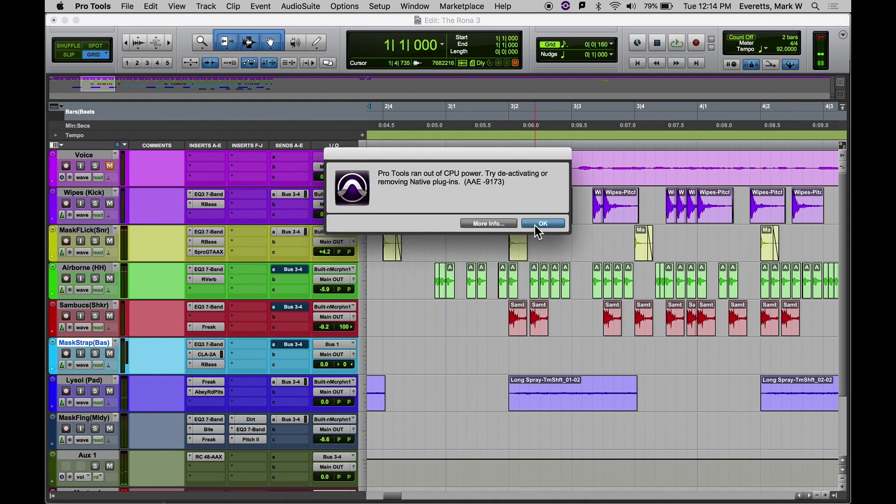
{"action": "left_click", "coordinate": [542, 224]}
{"action": "scroll", "coordinate": [562, 260], "scroll_direction": "right", "scroll_amount": 10}
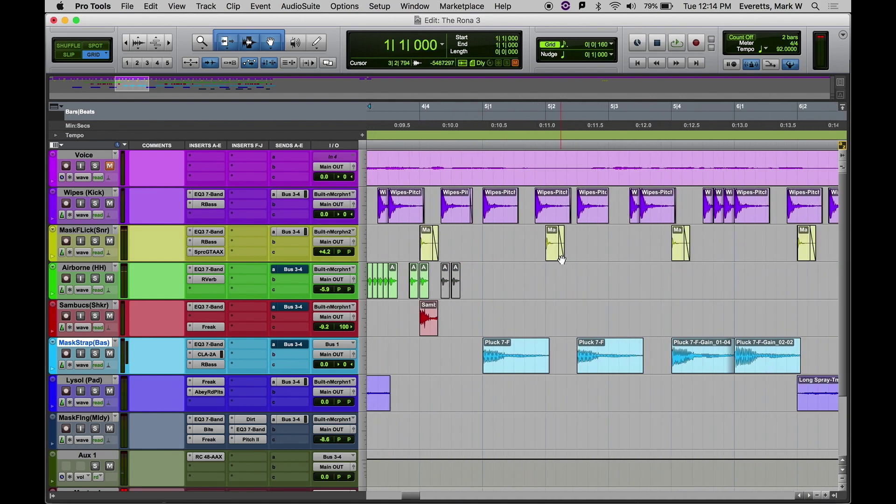
{"action": "scroll", "coordinate": [562, 260], "scroll_direction": "right", "scroll_amount": 5}
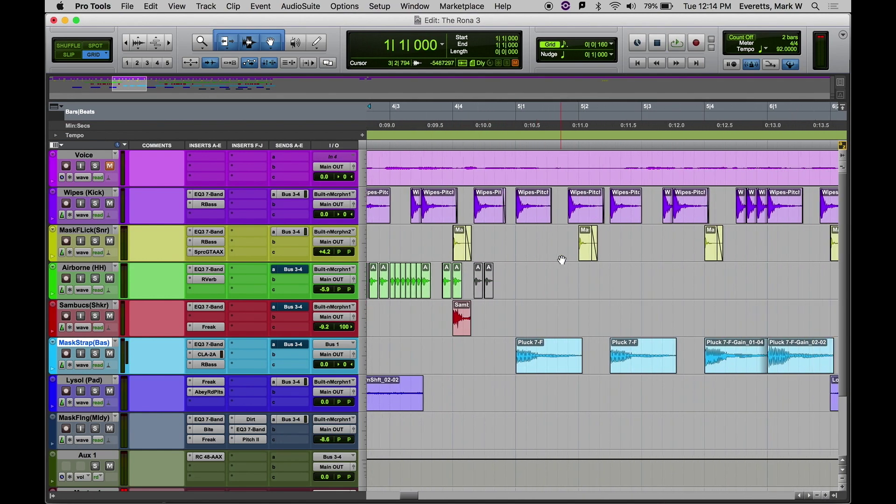
{"action": "scroll", "coordinate": [561, 259], "scroll_direction": "right", "scroll_amount": 15}
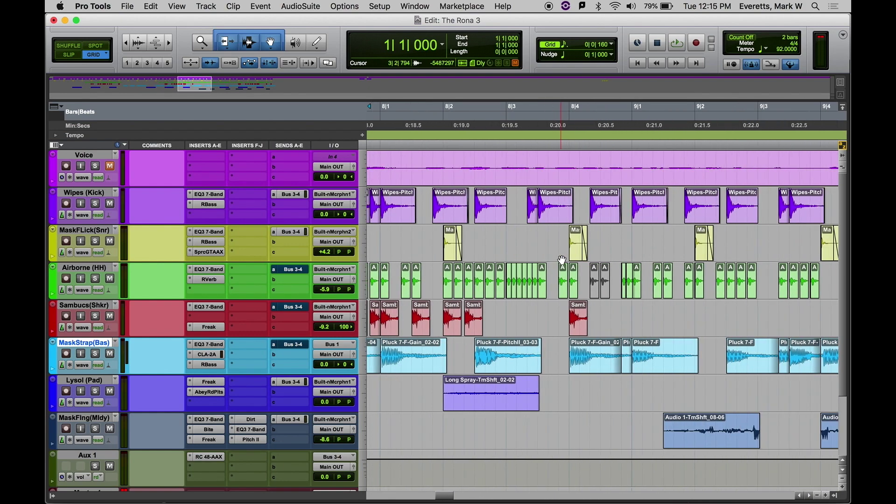
{"action": "scroll", "coordinate": [562, 259], "scroll_direction": "right", "scroll_amount": 5}
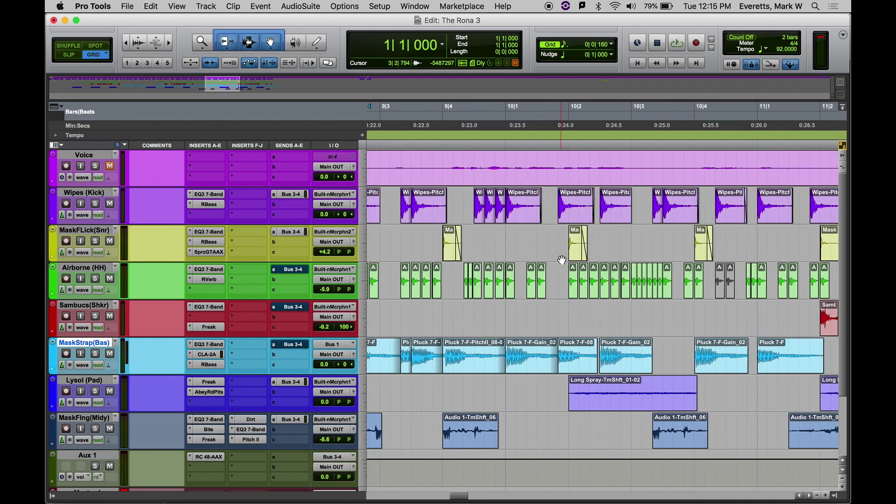
{"action": "key", "text": "super+bracketleft"}
{"action": "key", "text": "super+bracketleft"}
{"action": "key", "text": "super+bracketleft"}
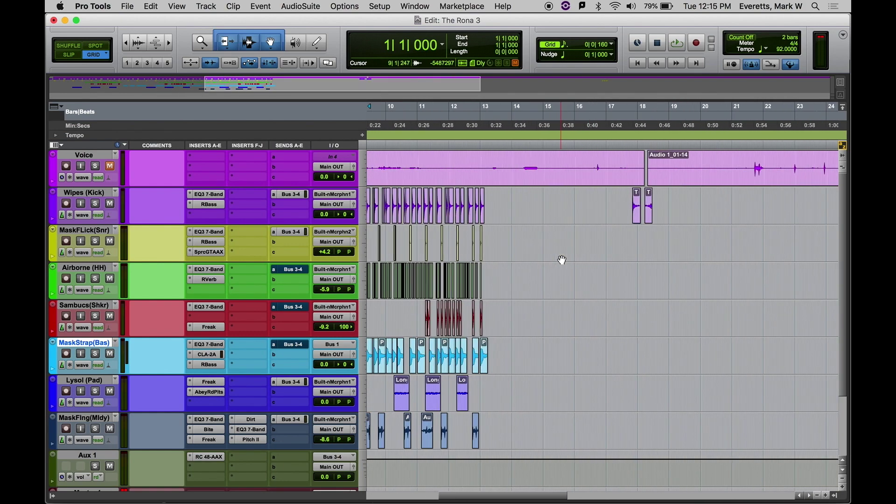